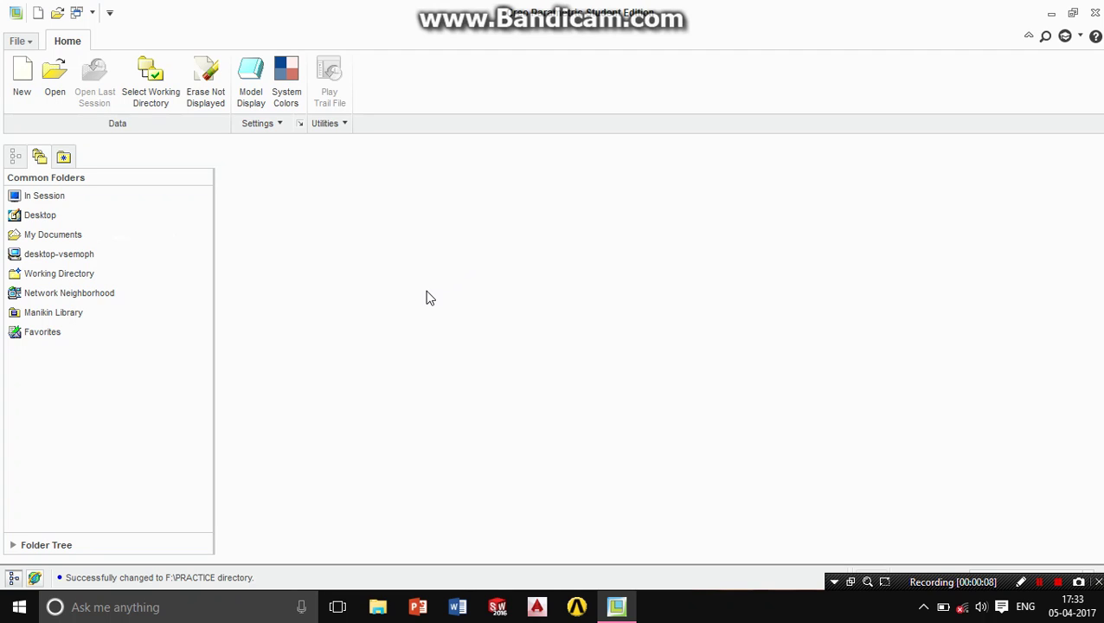
Step: Create new solid part PRT0001 from the mmns_part_solid template instead of the default
click(22, 78)
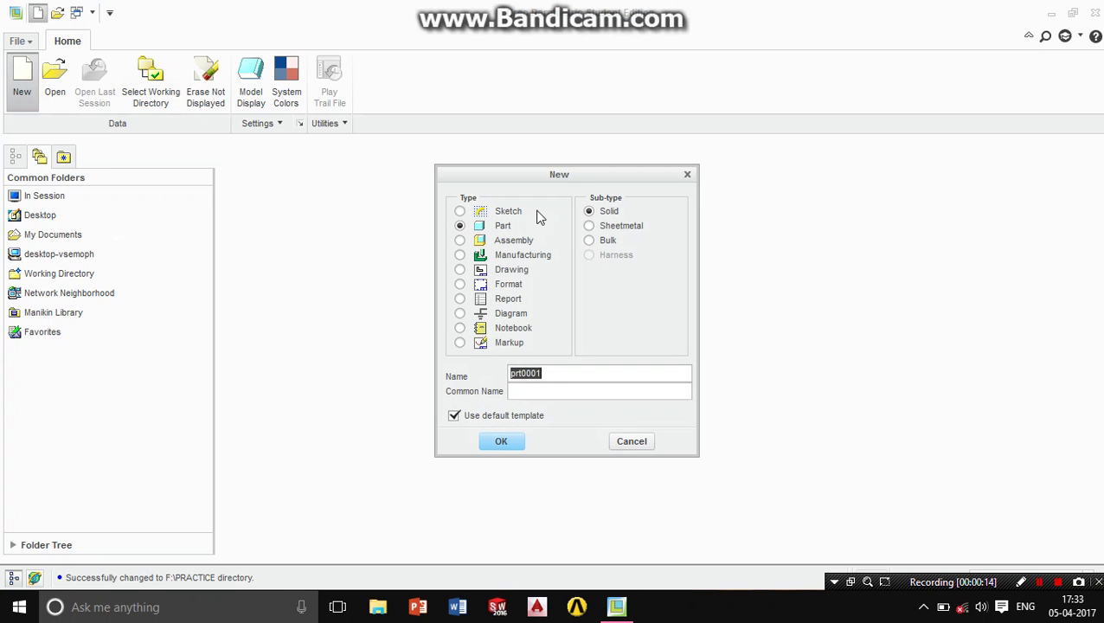
click(506, 417)
click(511, 443)
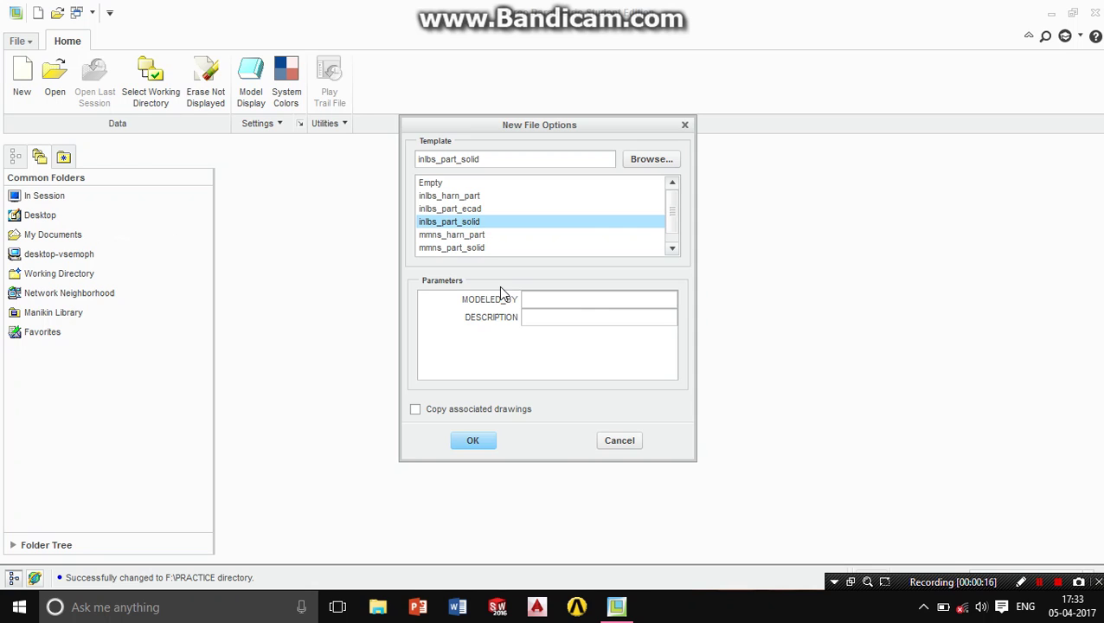
click(445, 239)
click(451, 234)
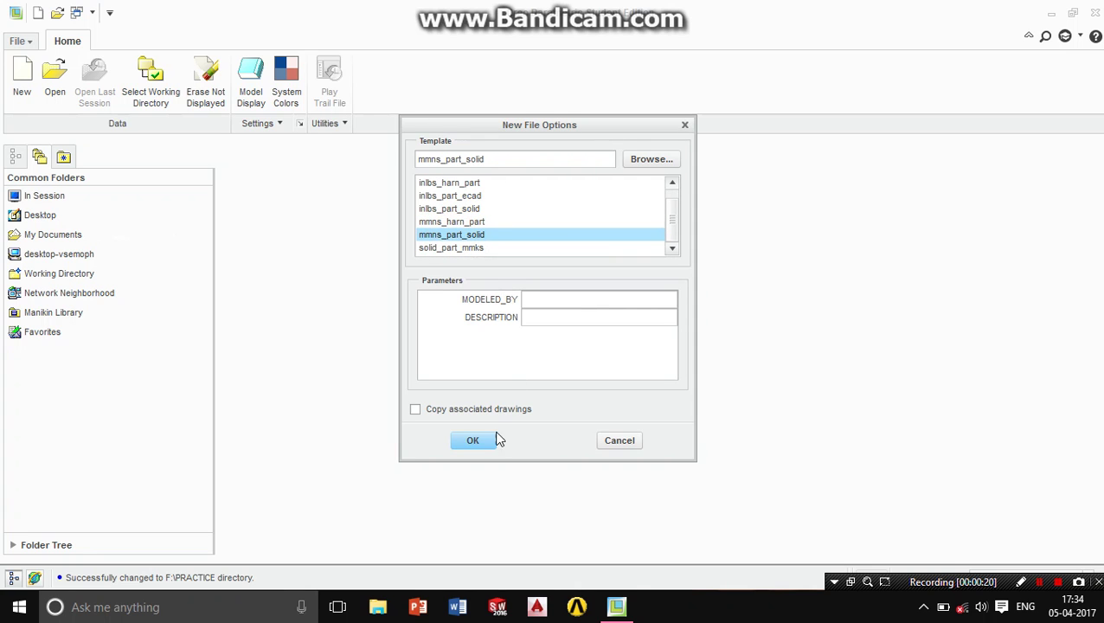
click(482, 441)
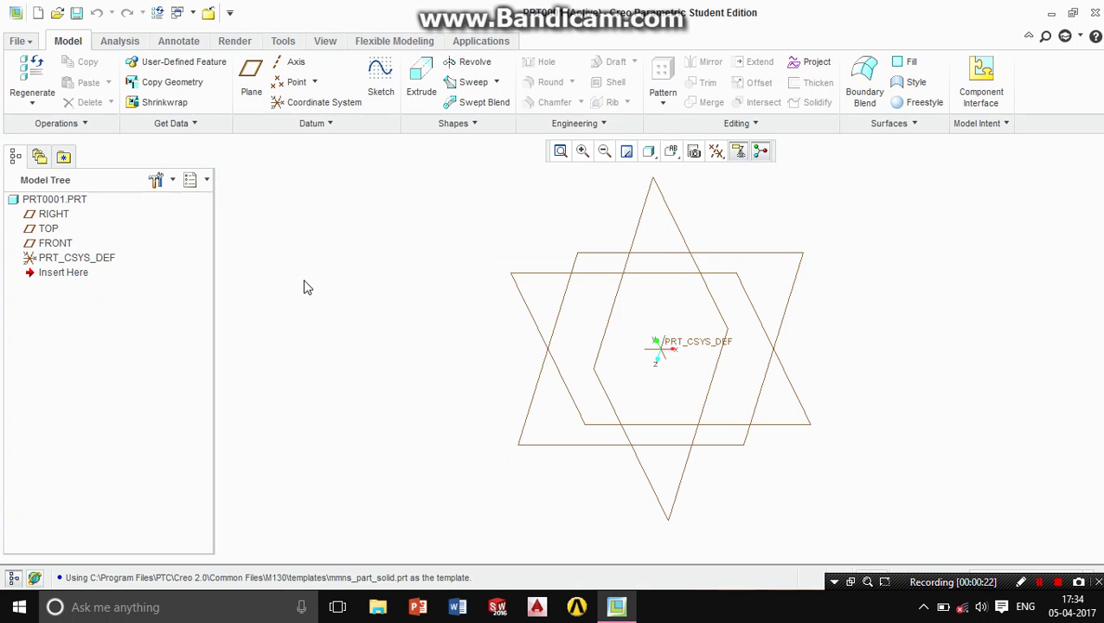
Step: Start an extrusion sketched on FRONT and draw a 100-diameter circle at the origin
click(424, 94)
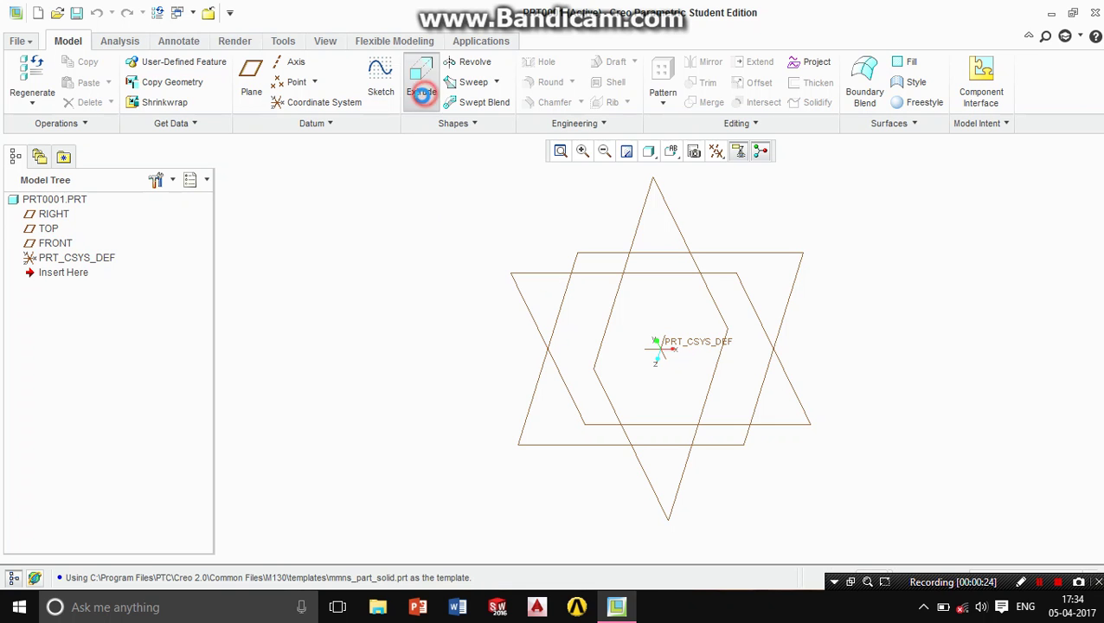
click(530, 275)
click(716, 151)
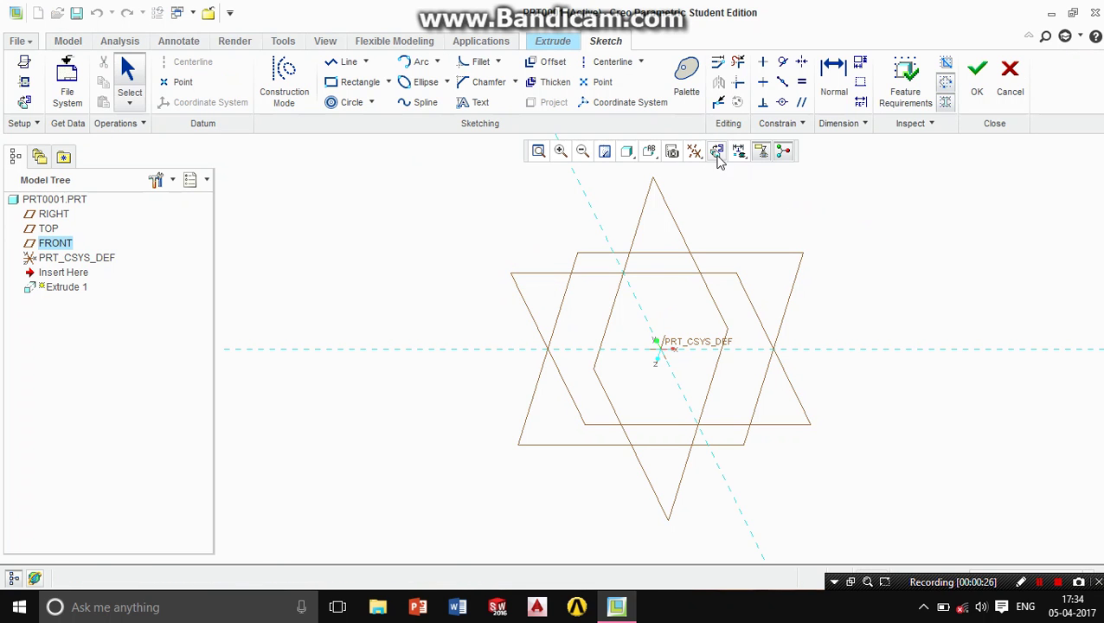
click(371, 102)
click(350, 128)
click(660, 348)
click(661, 284)
middle_click(604, 268)
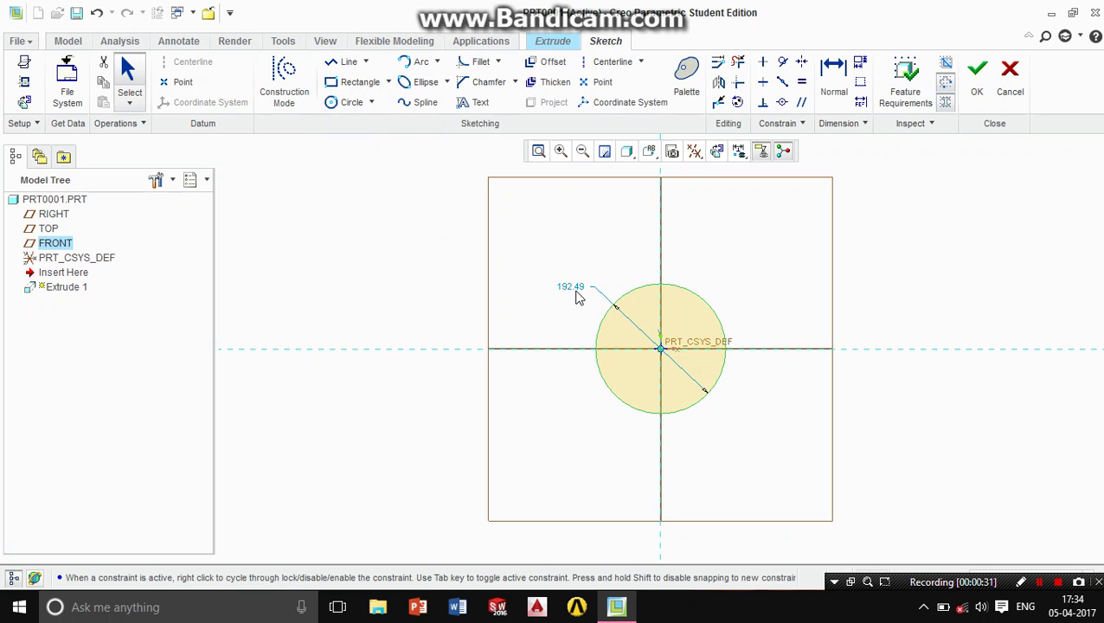
double_click(571, 283)
text(100)
key(Return)
Step: Add a concentric 50-diameter circle at the origin and finish the ring sketch
click(352, 102)
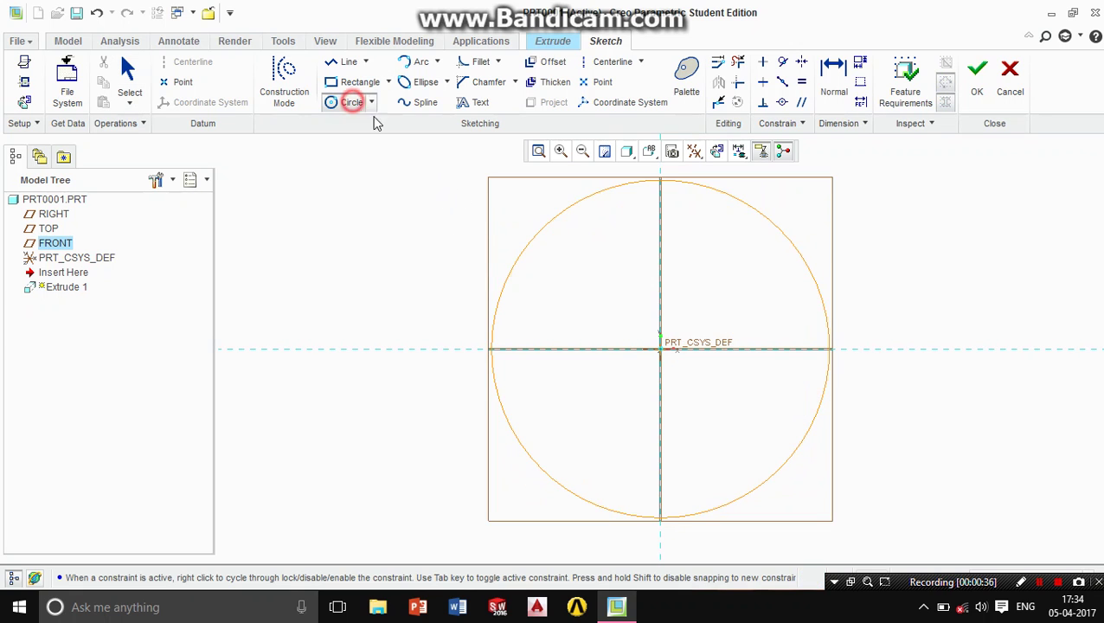
click(660, 349)
click(608, 291)
middle_click(609, 291)
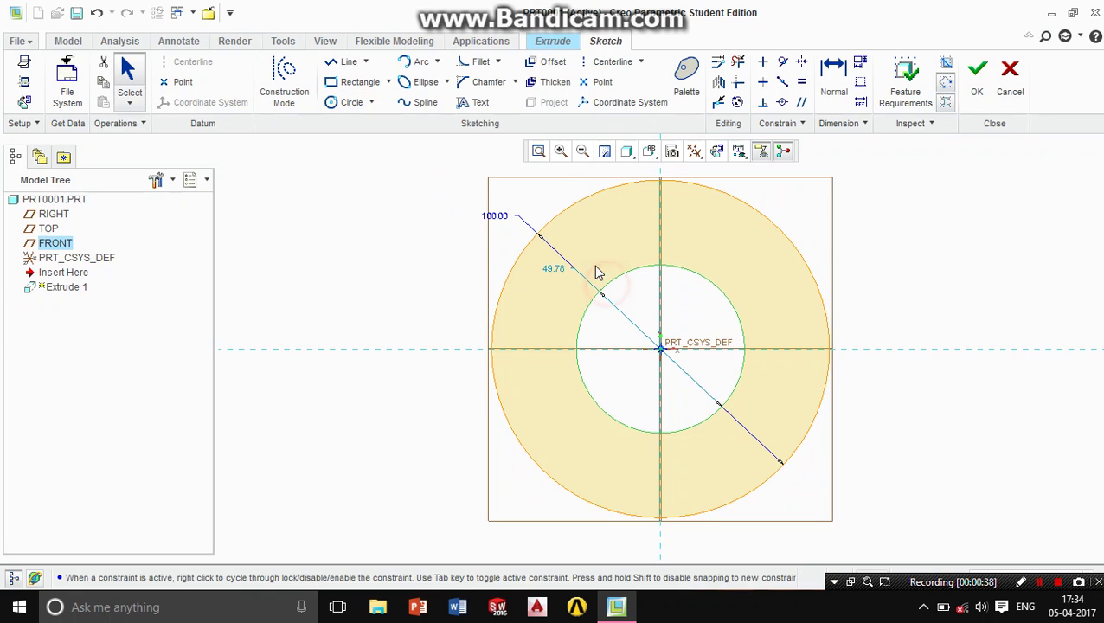
double_click(558, 266)
text(50)
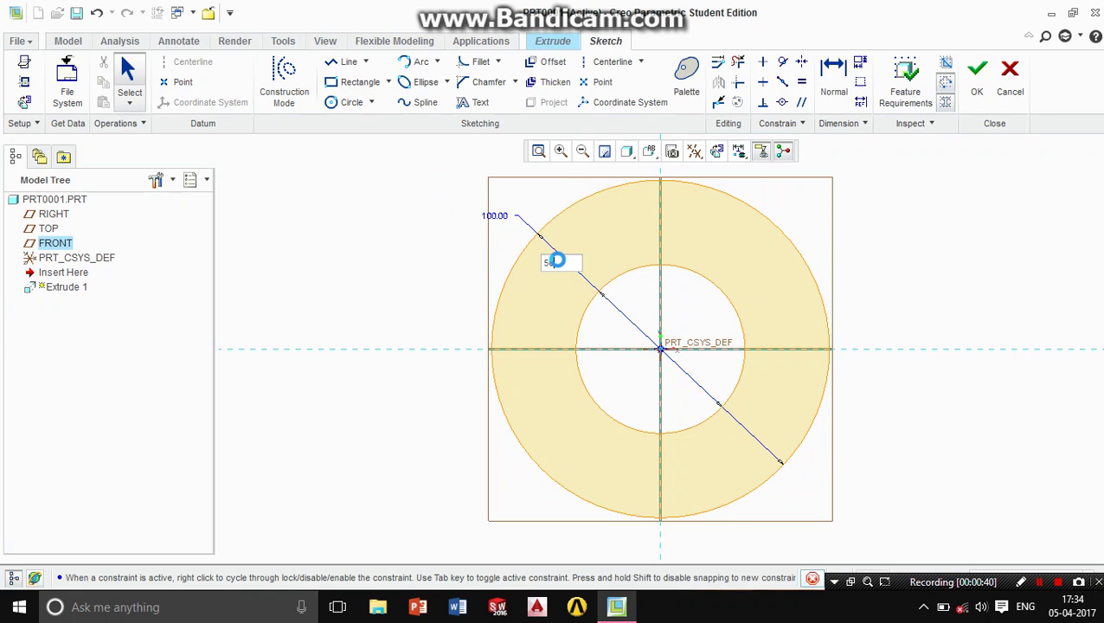
key(Return)
click(975, 84)
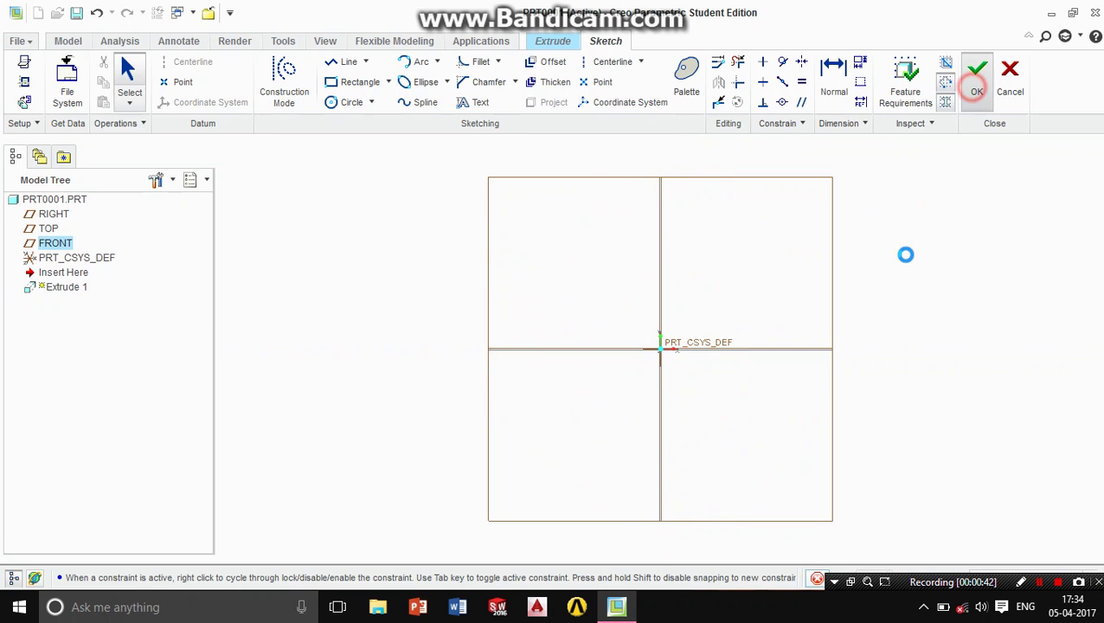
Step: Extrude the ring 50 deep, symmetric about FRONT, and complete Extrude 1
double_click(134, 83)
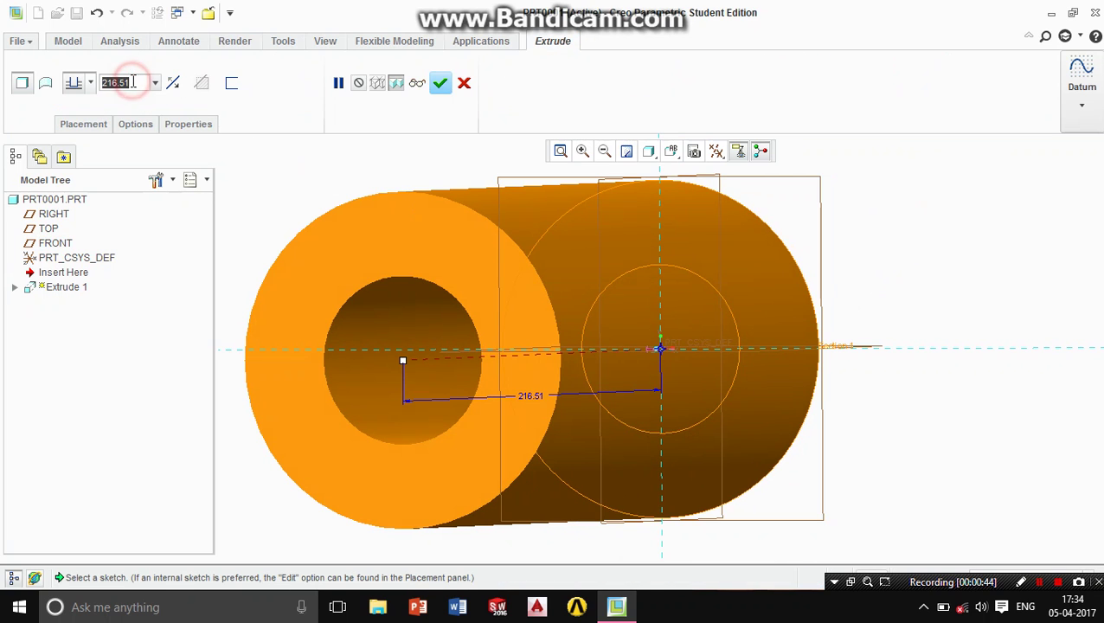
text(50)
key(Return)
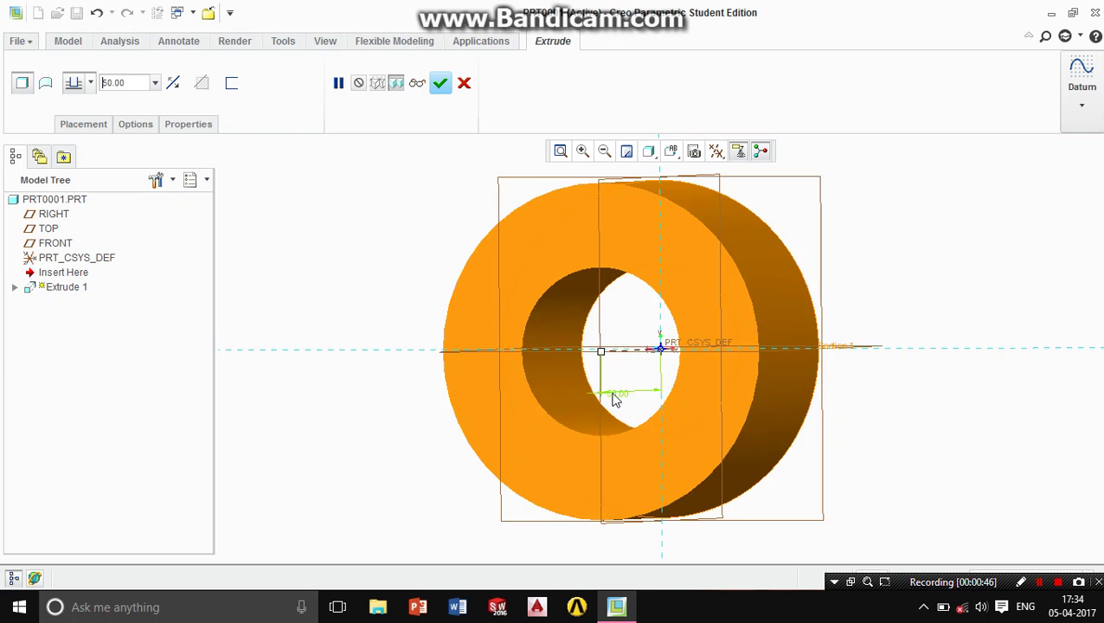
middle_drag(617, 399, 555, 387)
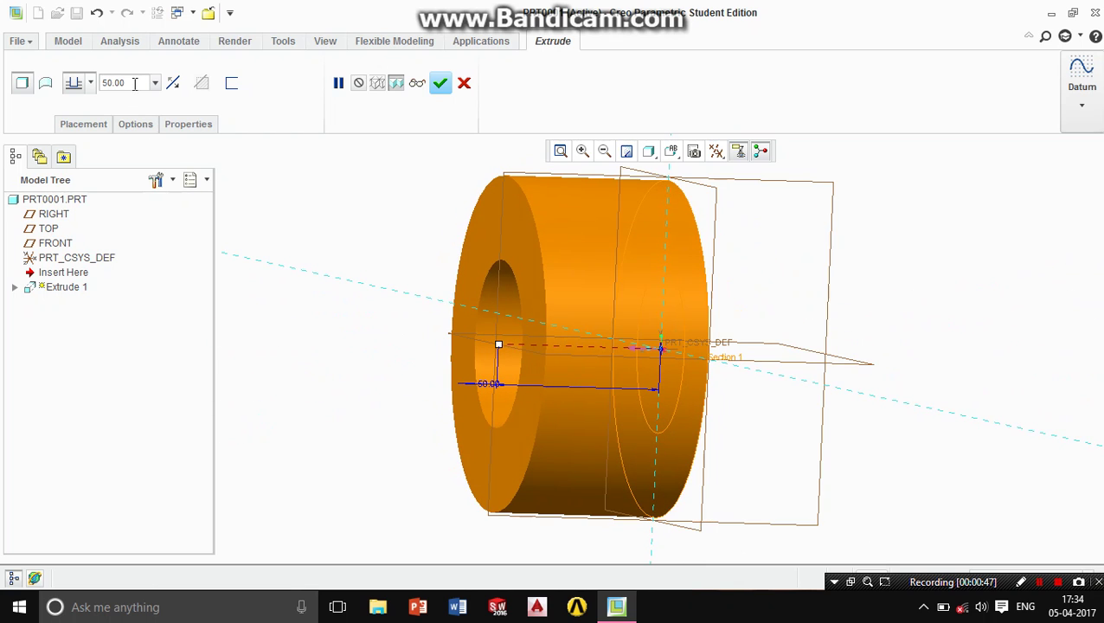
click(90, 82)
click(69, 136)
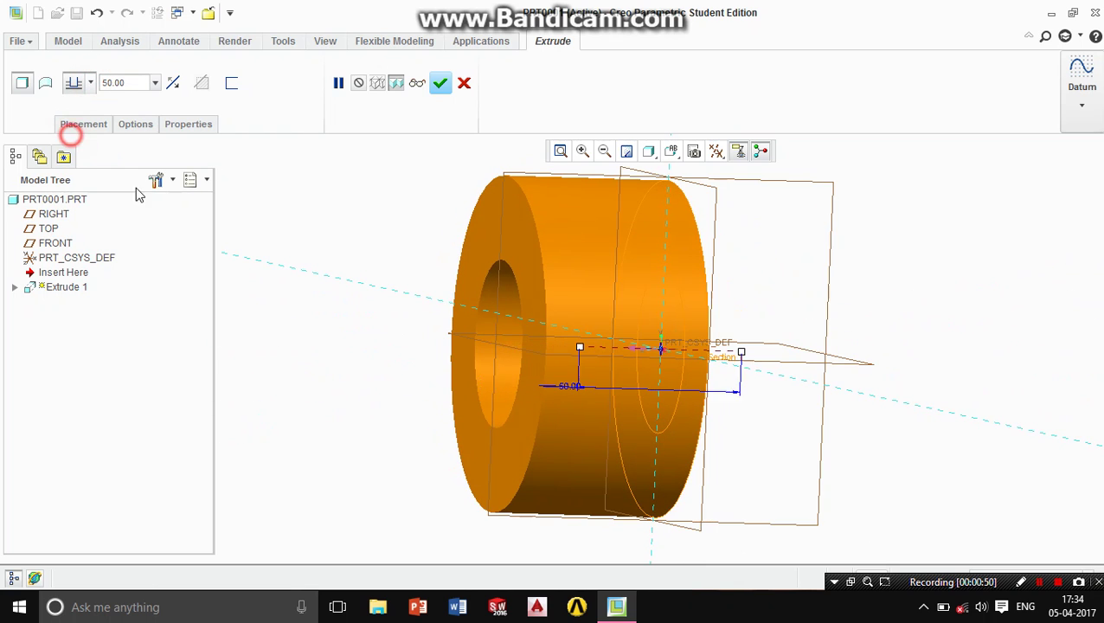
middle_drag(547, 381, 584, 373)
click(441, 82)
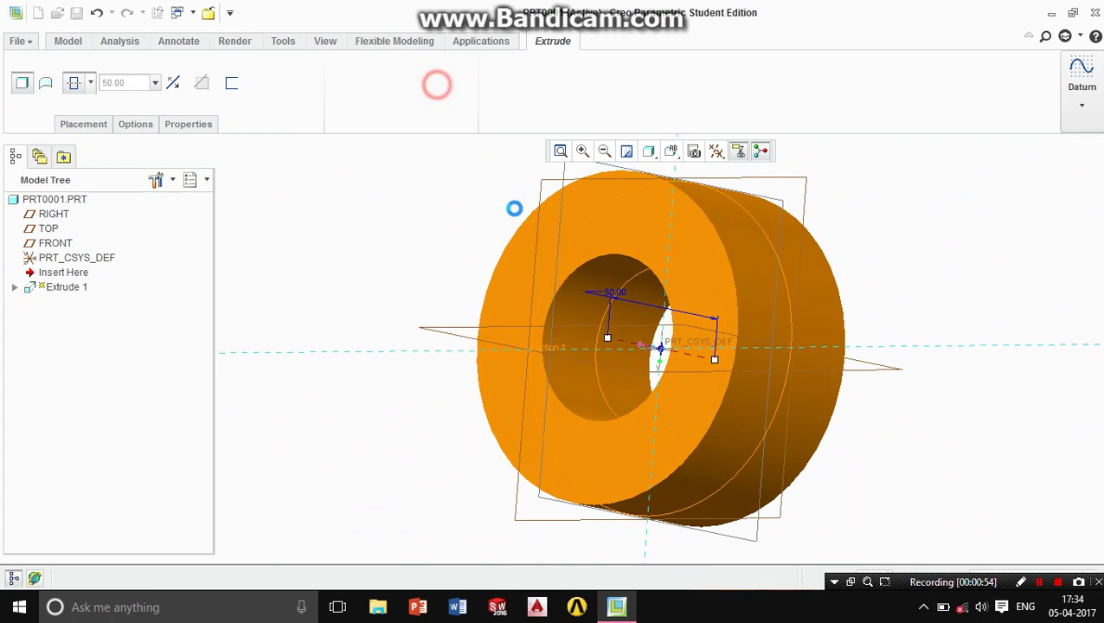
middle_drag(927, 360, 615, 275)
middle_drag(727, 320, 517, 194)
middle_drag(473, 279, 856, 277)
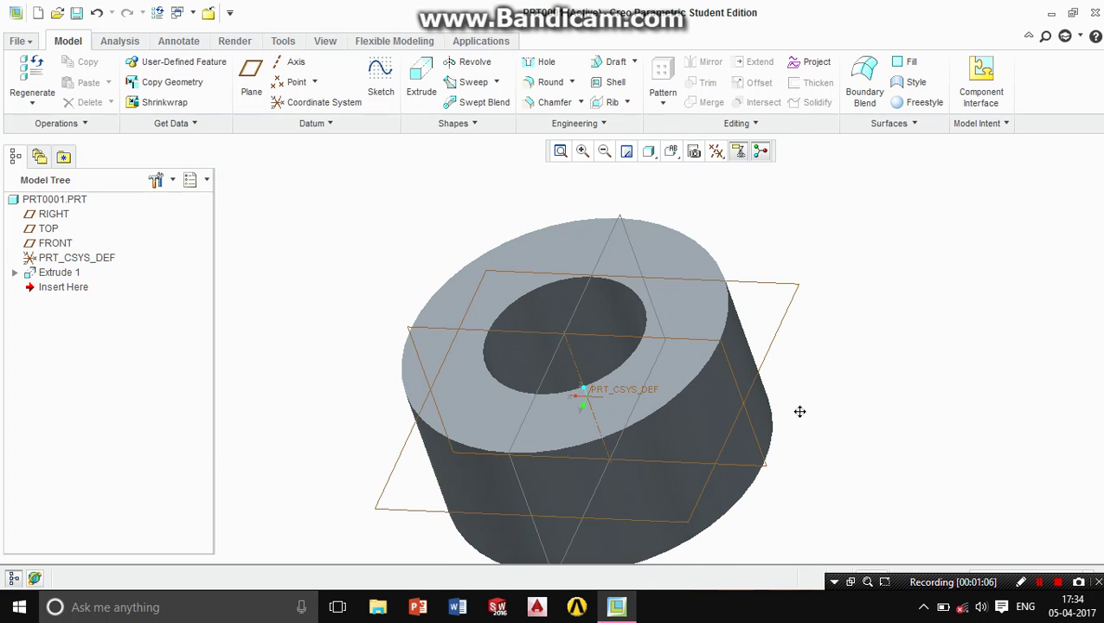
shift+middle_drag(819, 419, 769, 394)
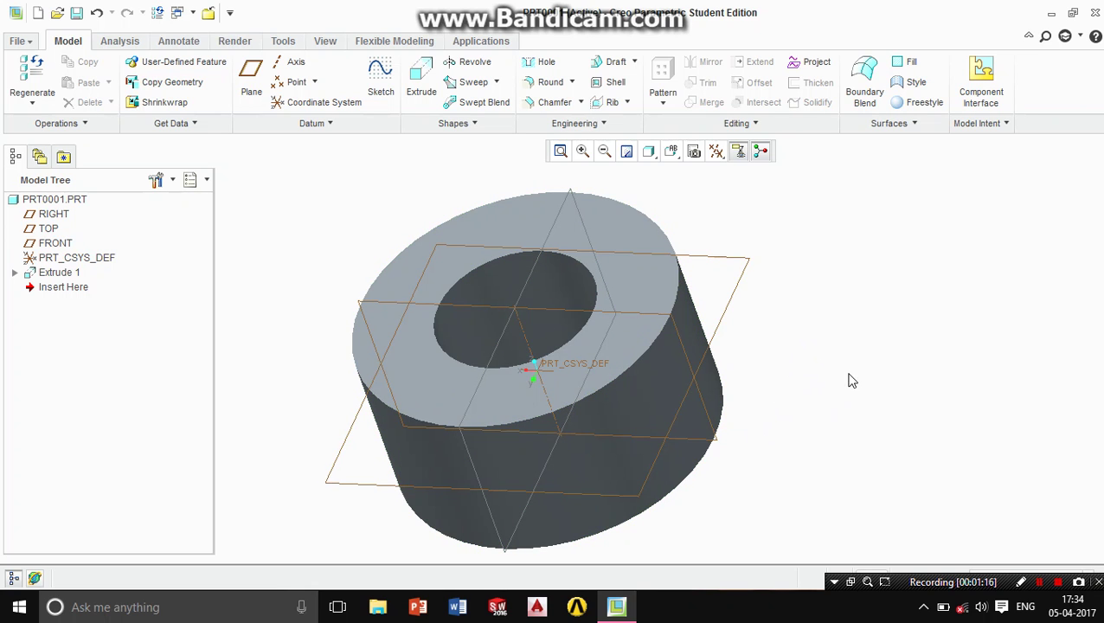
Step: Begin a datum plane and pick RIGHT as its reference by cycling through overlapping references
click(247, 93)
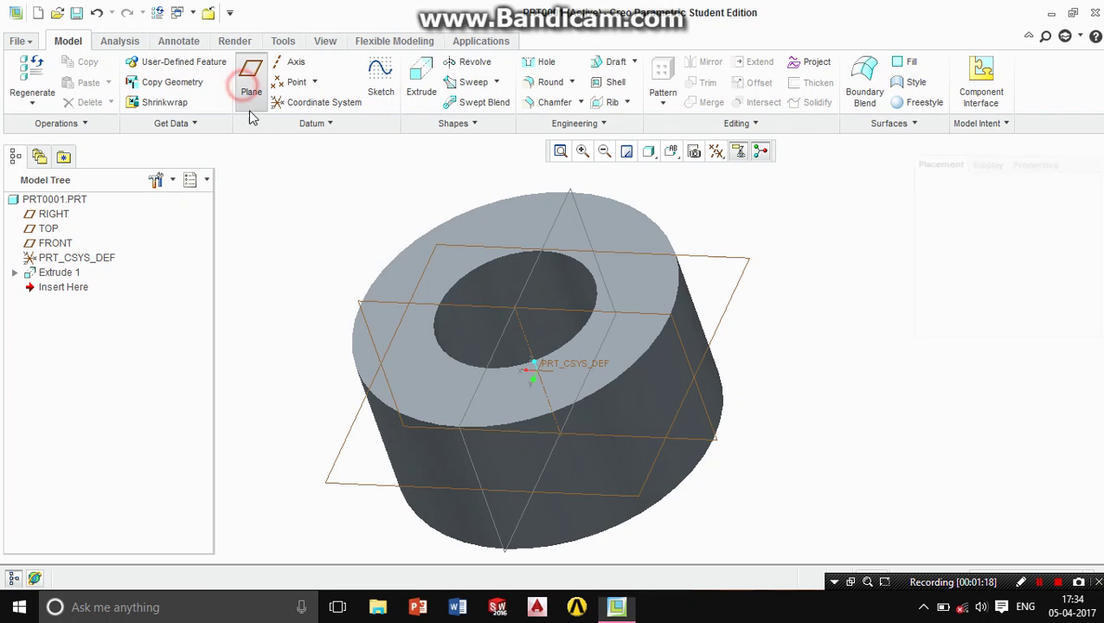
right_click(546, 234)
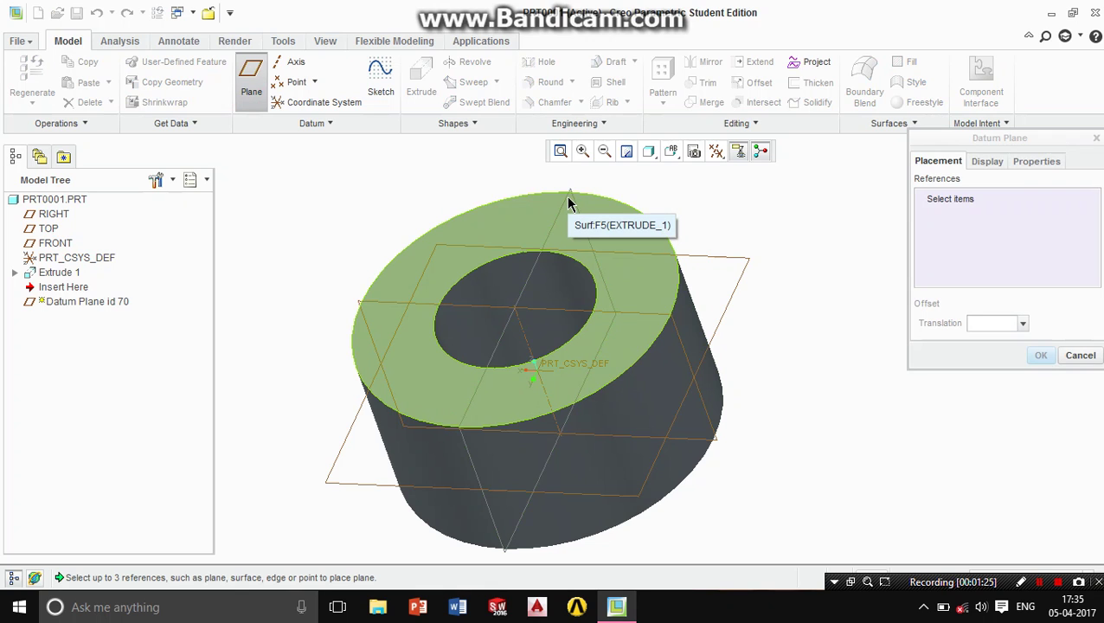
right_click(568, 201)
right_click(568, 202)
right_click(568, 202)
right_click(568, 202)
right_click(568, 201)
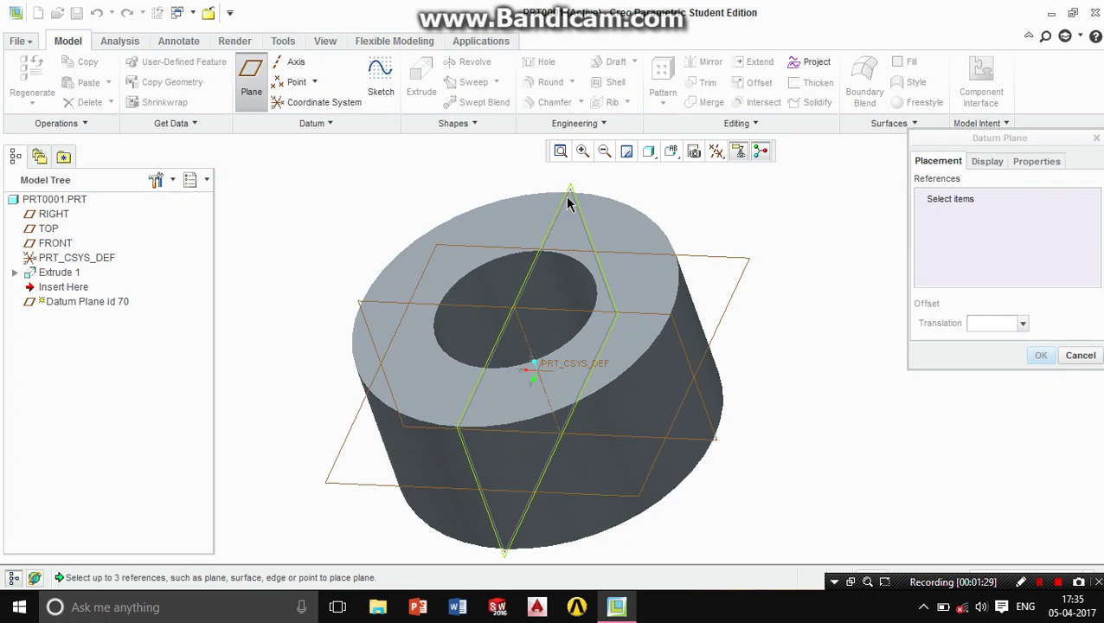
click(567, 201)
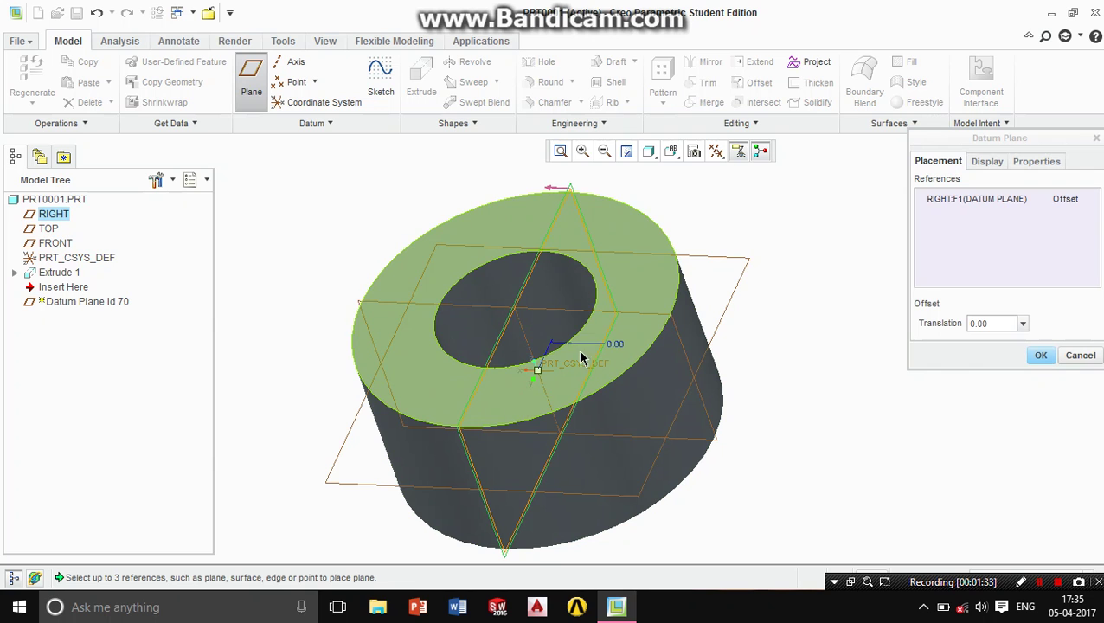
Step: Drag the new plane out from RIGHT and enter a 100 offset, trying -100 to flip sides
drag(538, 370, 744, 445)
middle_drag(744, 446, 762, 445)
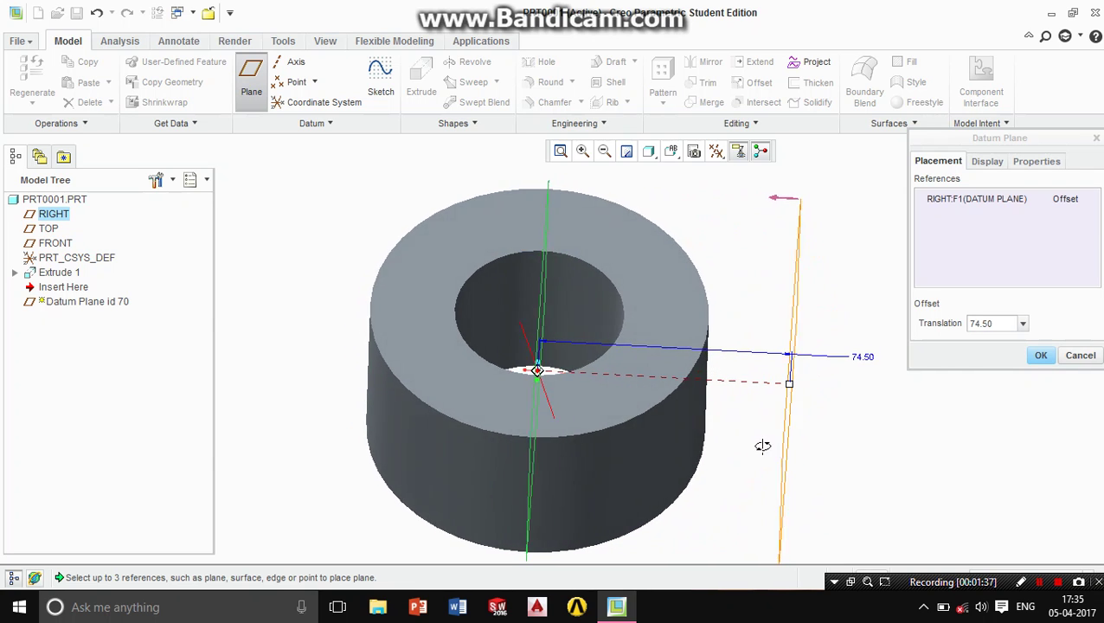
click(995, 323)
double_click(997, 323)
text(10)
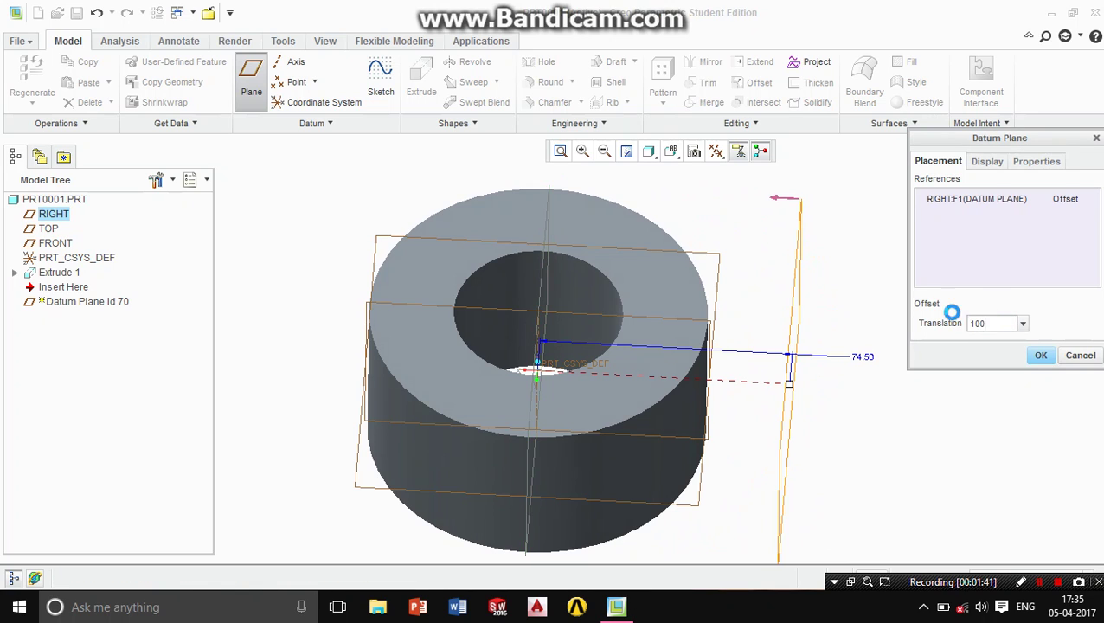
text(0)
key(Return)
middle_drag(956, 424, 807, 465)
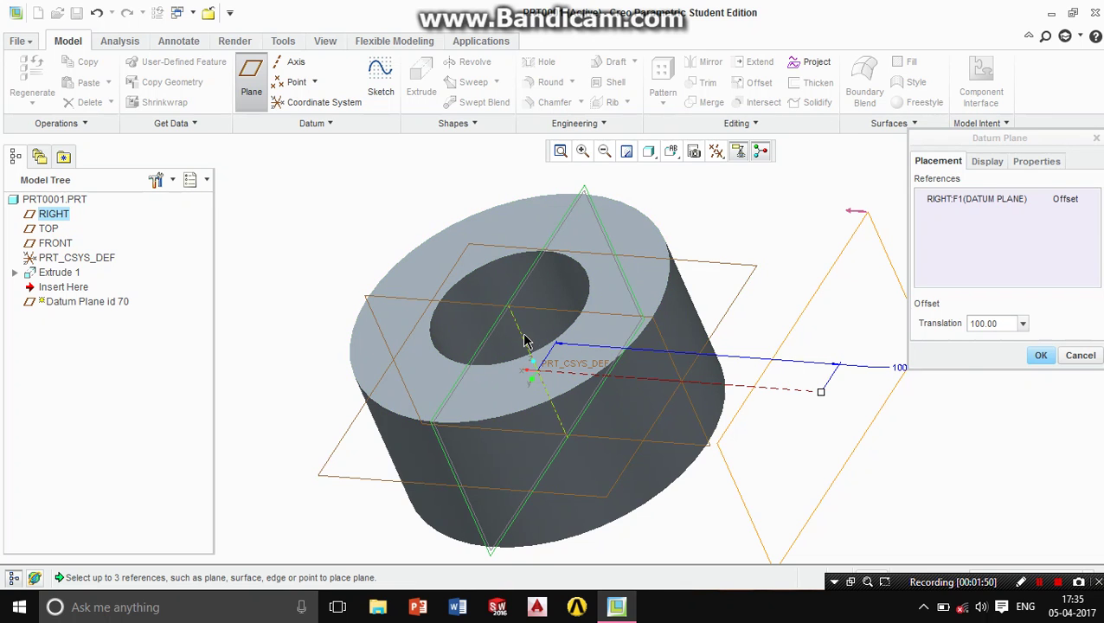
double_click(1004, 323)
text(-)
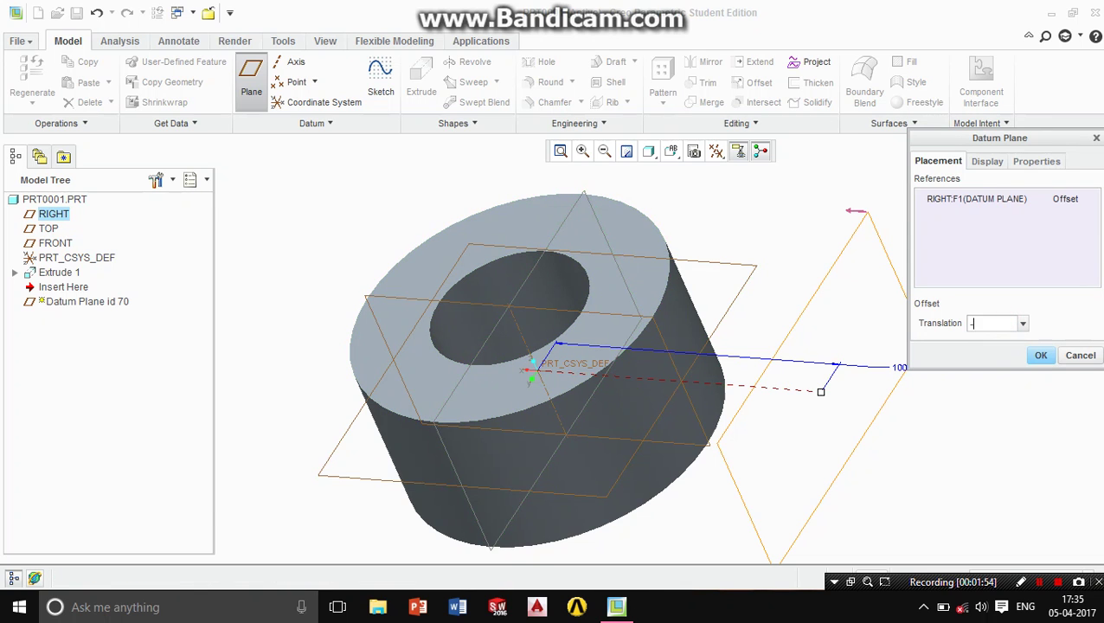
text(100)
key(Return)
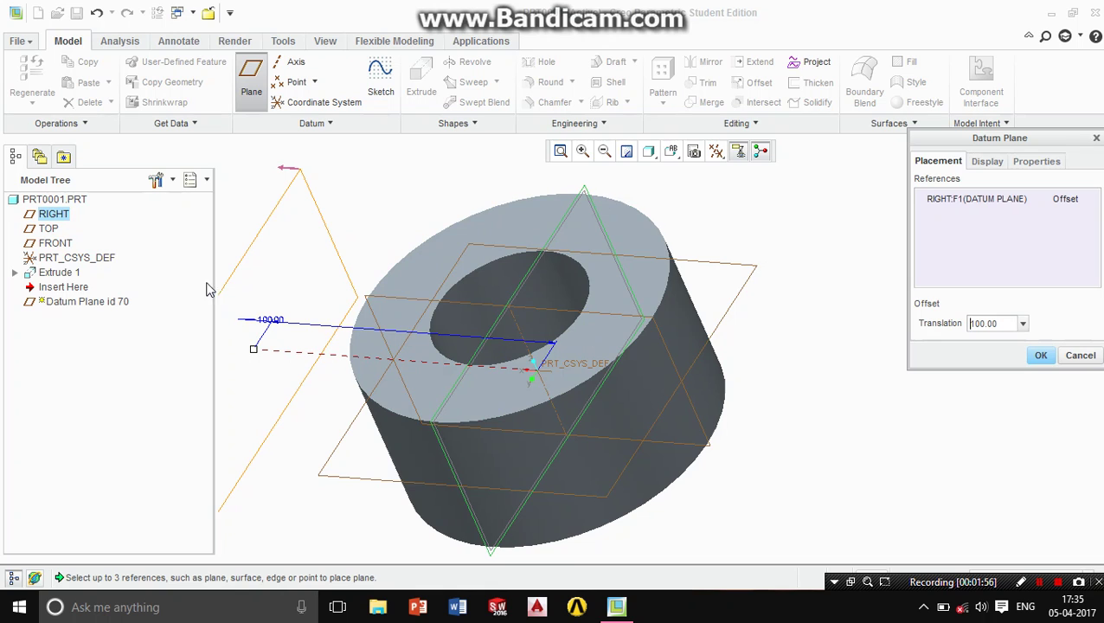
Step: Settle the offset at 100 from RIGHT and finish datum plane DTM1
double_click(1000, 322)
text(100)
key(Return)
double_click(999, 323)
text(100)
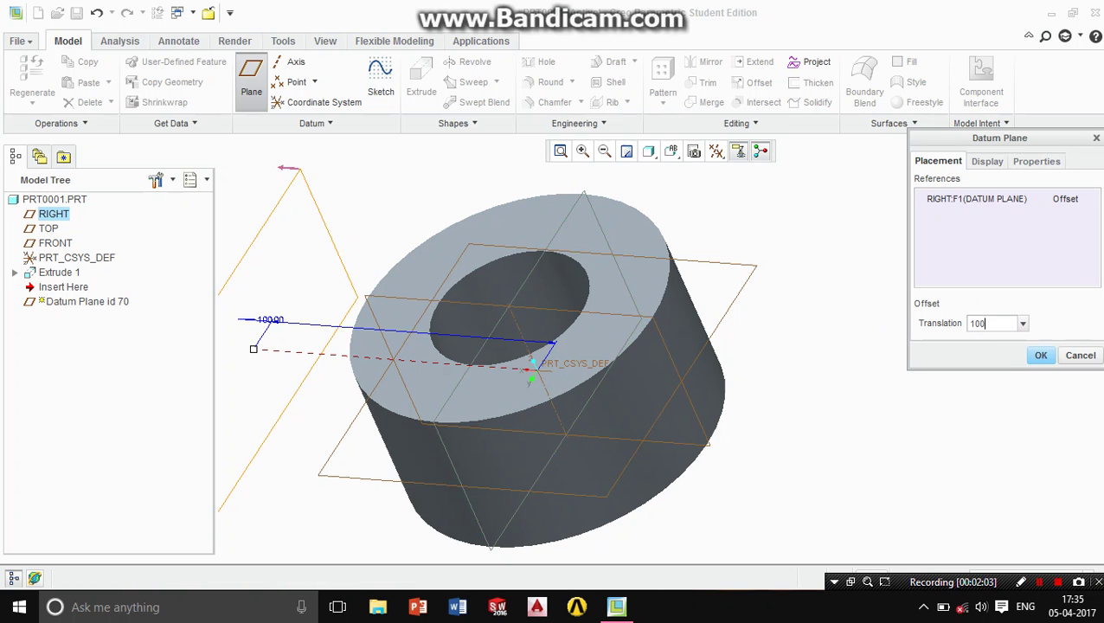
drag(253, 348, 861, 391)
double_click(998, 322)
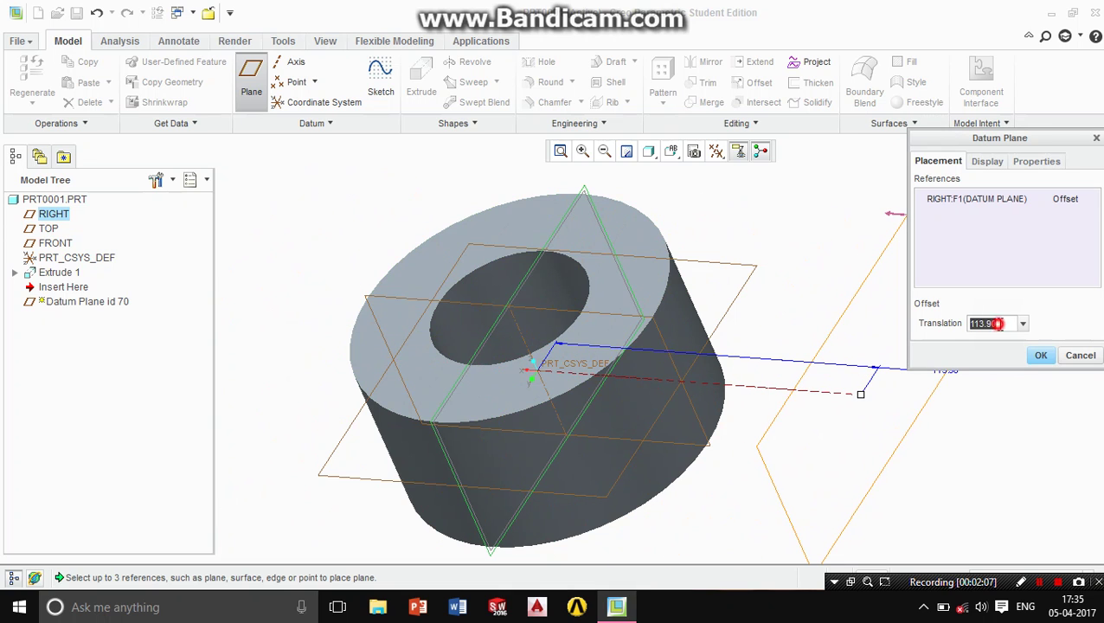
text(100)
key(Return)
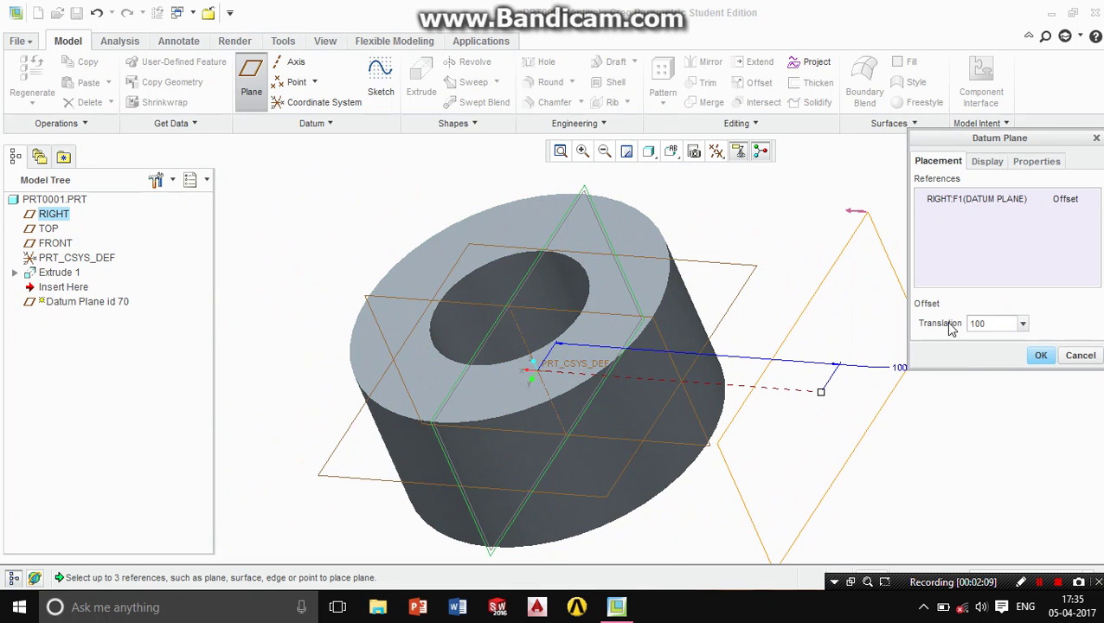
click(1041, 357)
key(ctrl+d)
Step: Inspect DTM1 from a tilted view, then begin a new extrusion
click(821, 327)
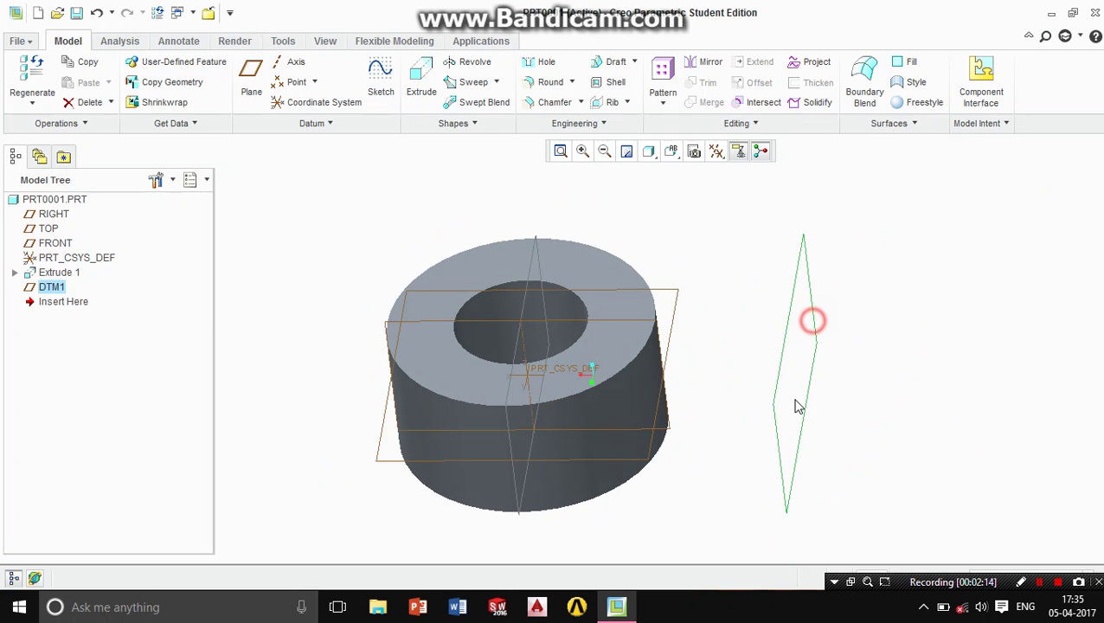
middle_drag(756, 413, 765, 288)
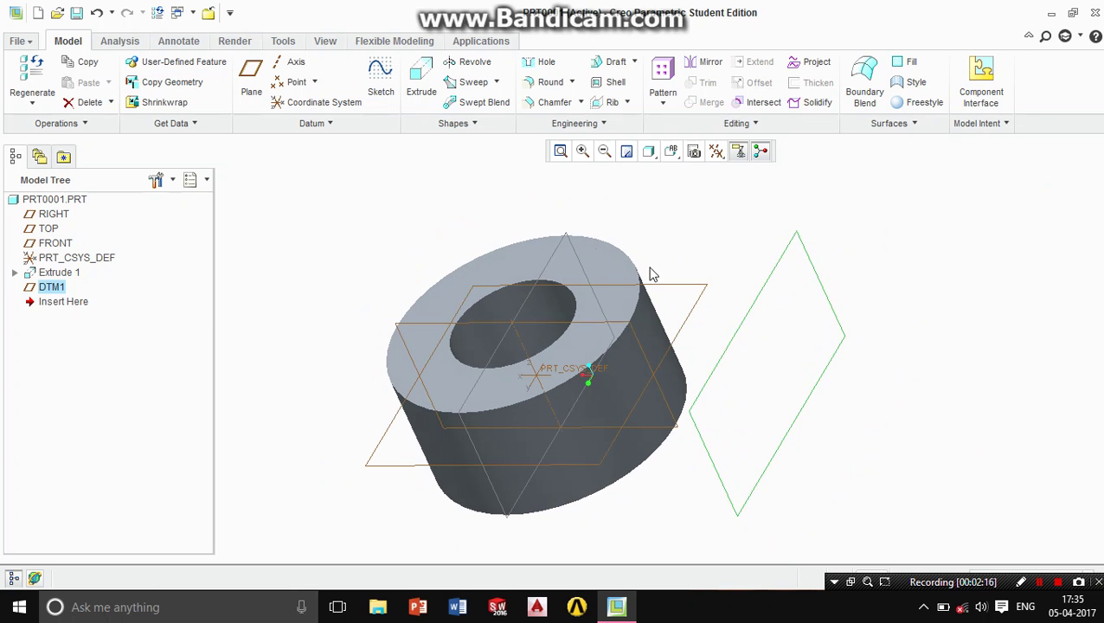
click(949, 308)
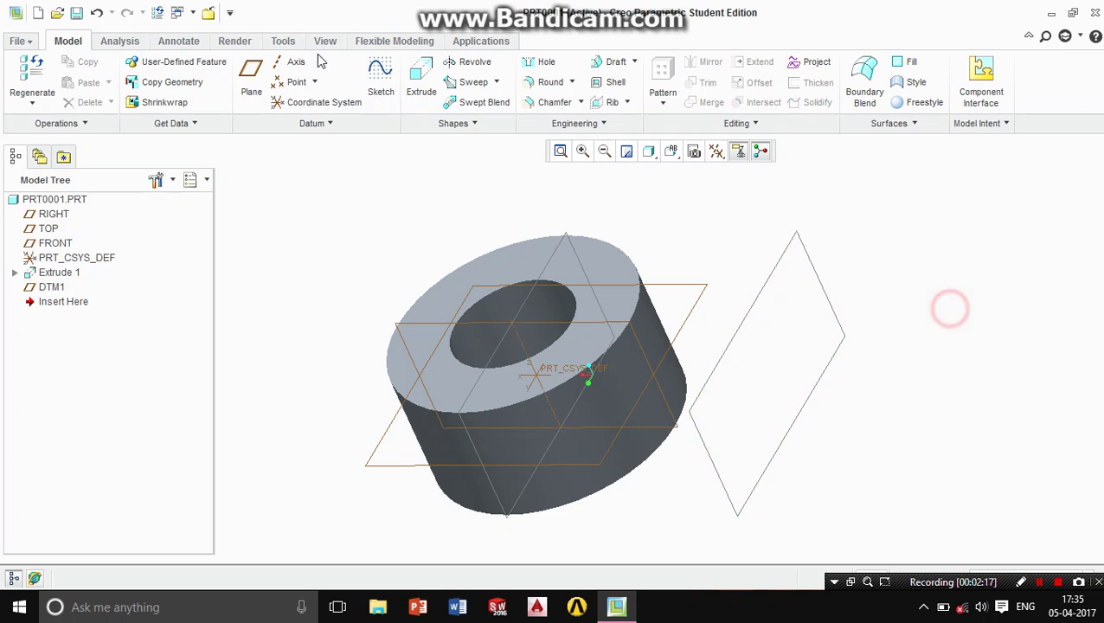
click(421, 79)
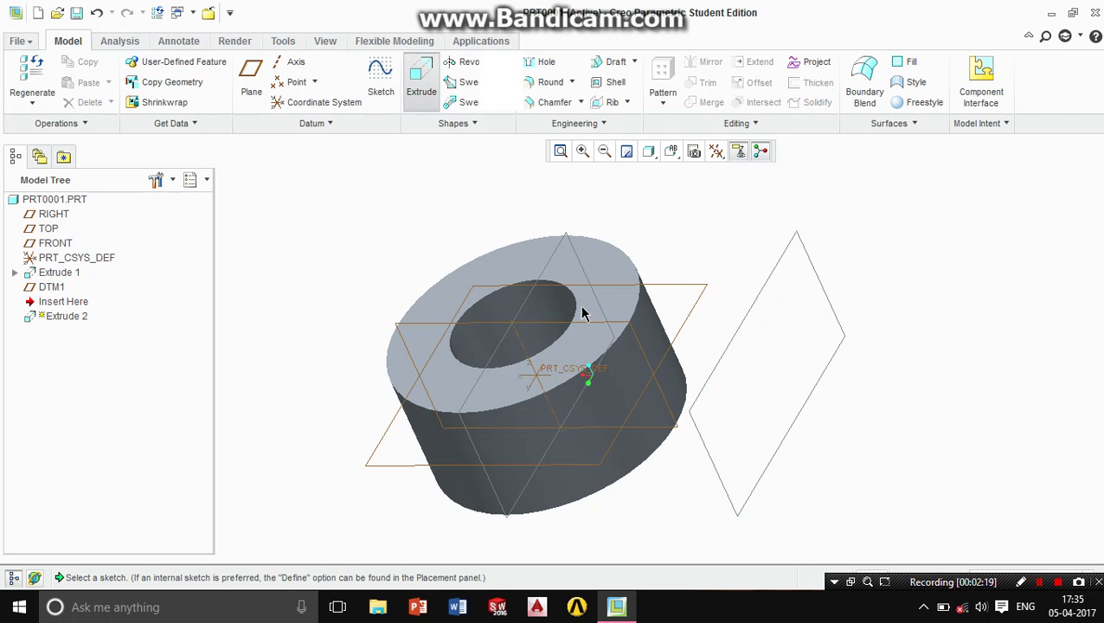
Step: Sketch on DTM1 and draw a circle centred at the origin, first sized 25
click(766, 281)
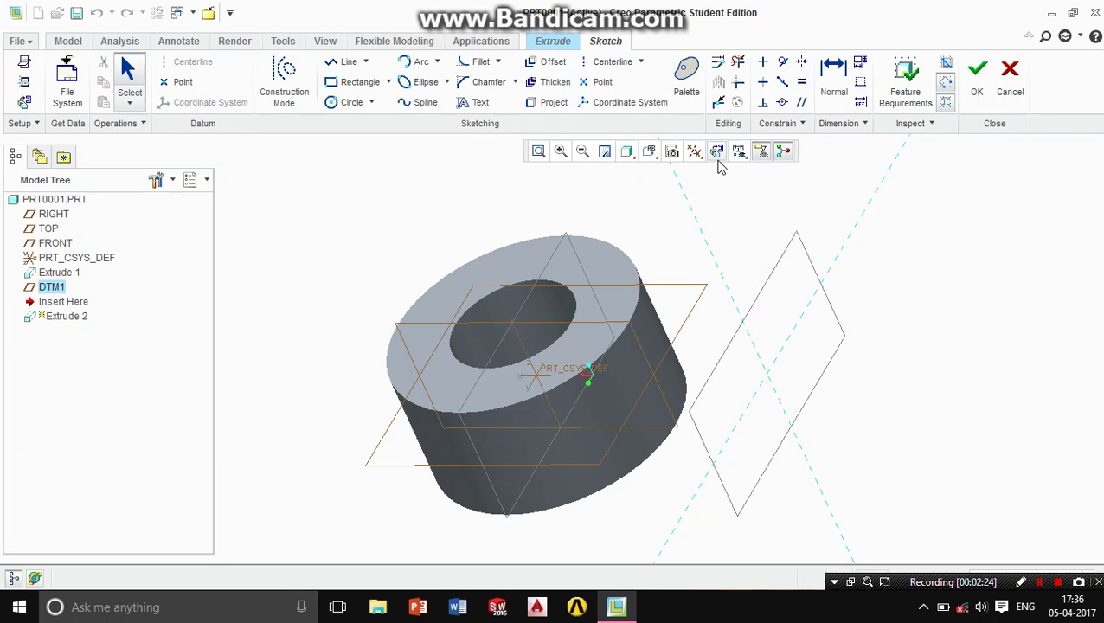
click(716, 152)
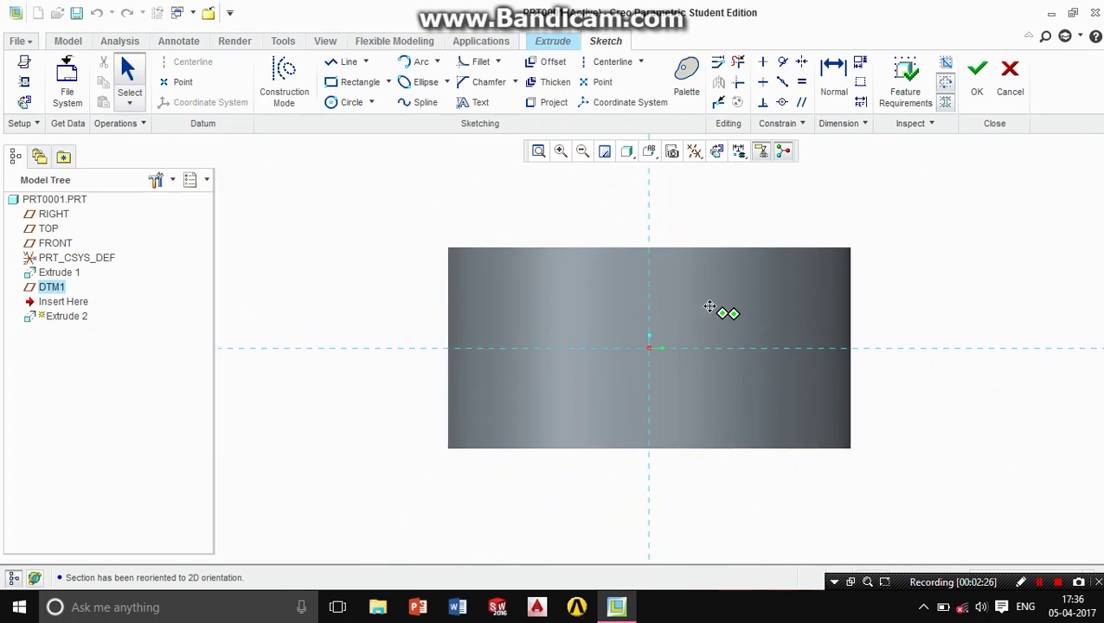
click(350, 102)
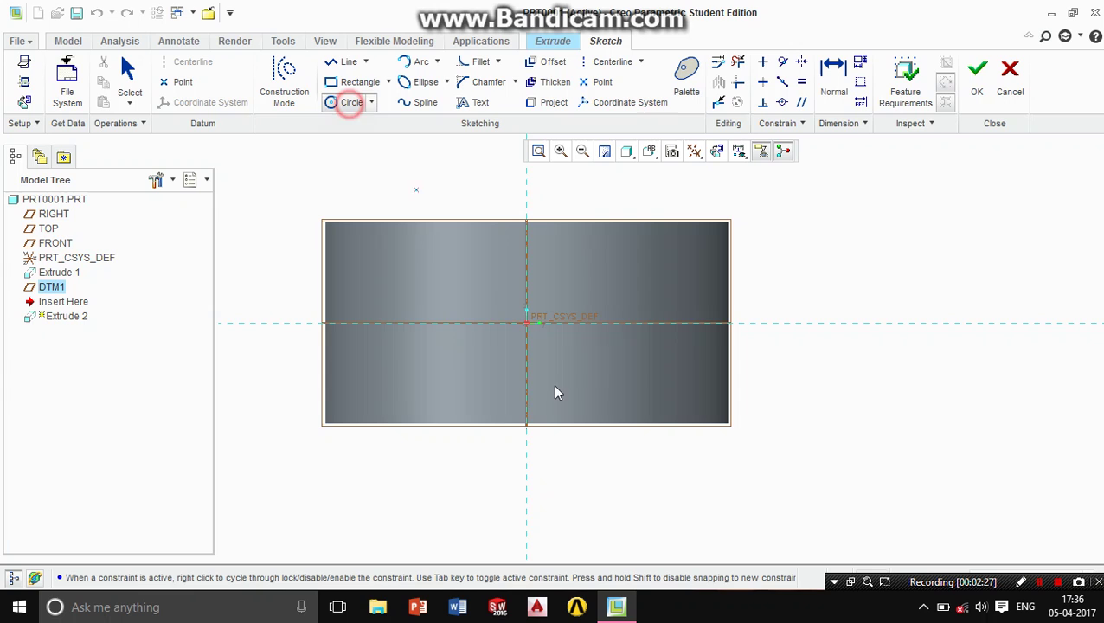
click(526, 322)
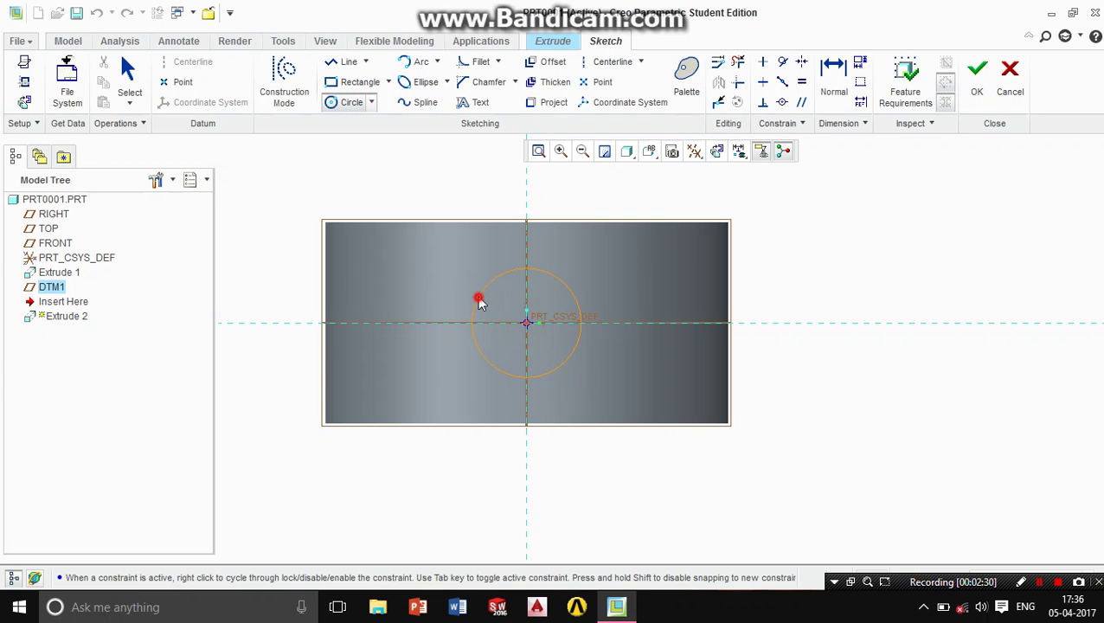
click(477, 298)
middle_click(459, 278)
double_click(456, 270)
text(25)
key(Return)
Step: Resize the circle to 30, then 40 diameter, and finish the sketch
double_click(455, 274)
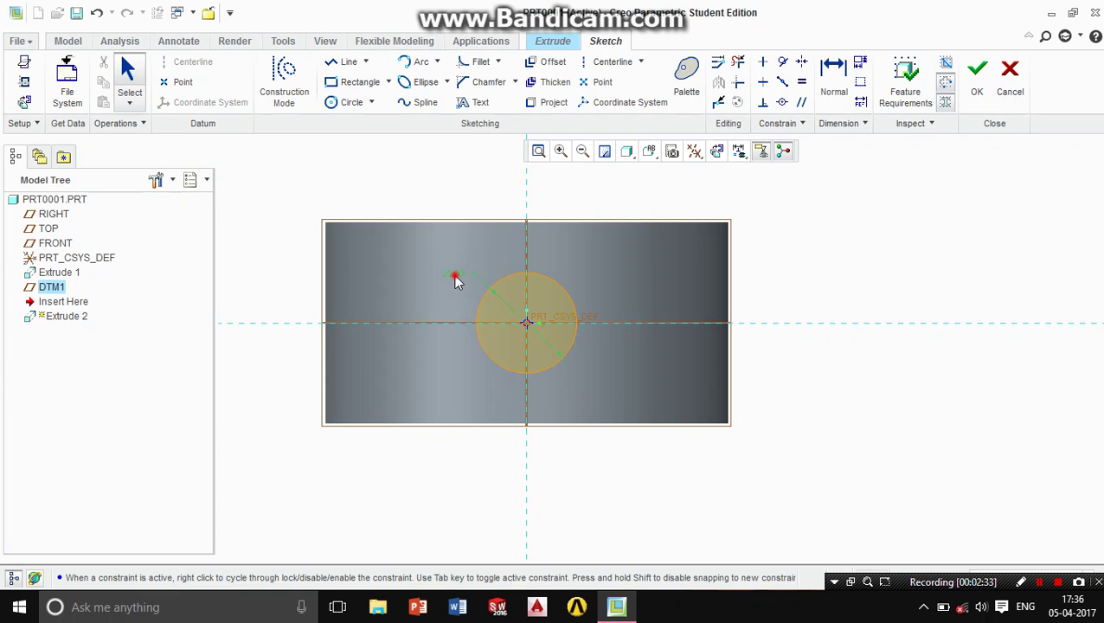
text(30)
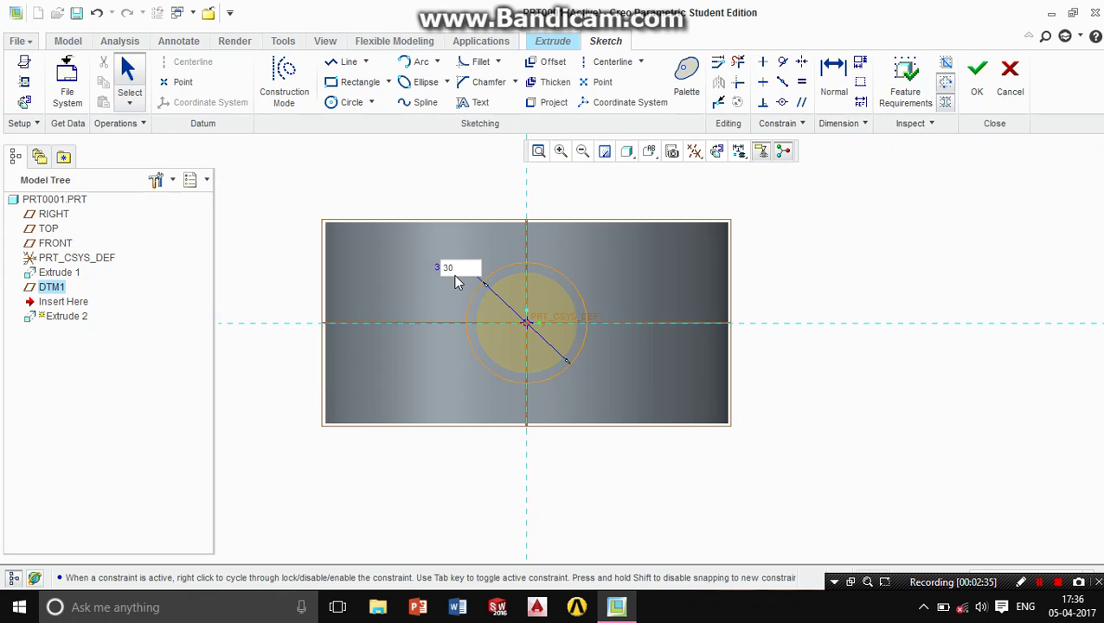
key(Return)
double_click(444, 273)
text(40)
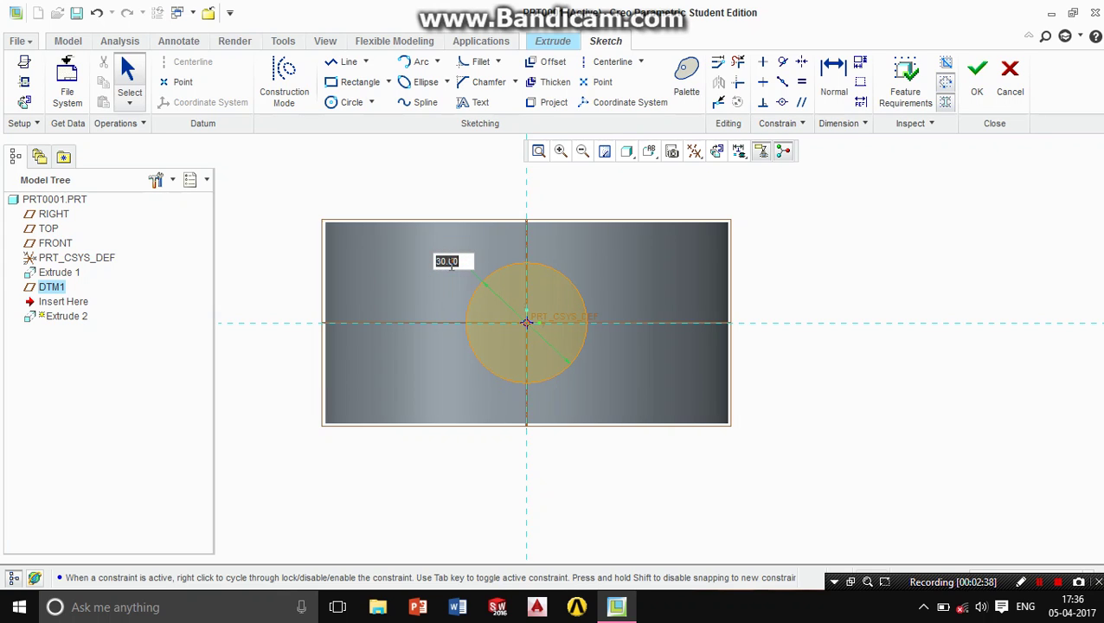
key(Return)
click(977, 76)
Step: Drag the boss's depth handle toward the ring and bring up the depth-type options
middle_drag(858, 307, 859, 268)
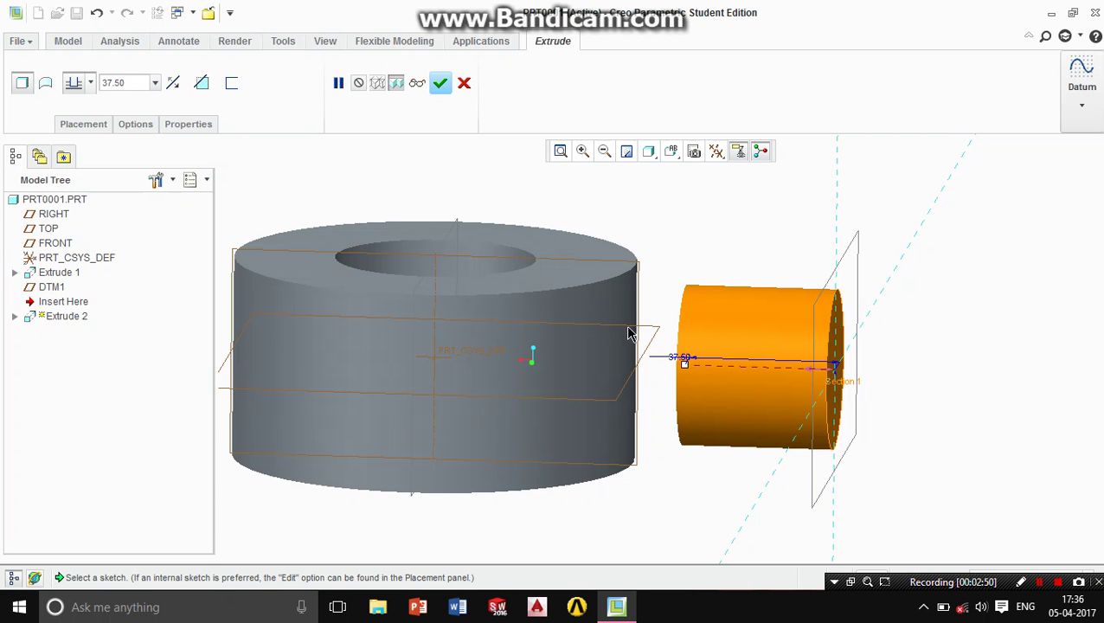
middle_drag(568, 383, 655, 384)
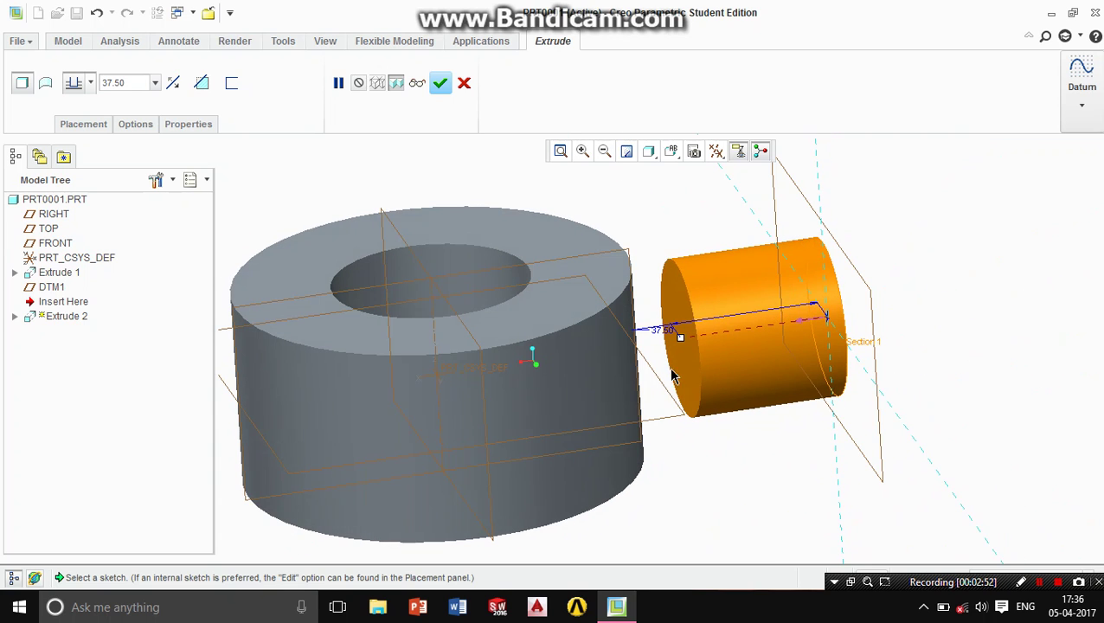
drag(681, 339, 584, 352)
mouse_move(584, 352)
middle_down()
mouse_move(532, 365)
mouse_move(572, 398)
mouse_move(565, 401)
mouse_move(590, 343)
middle_up()
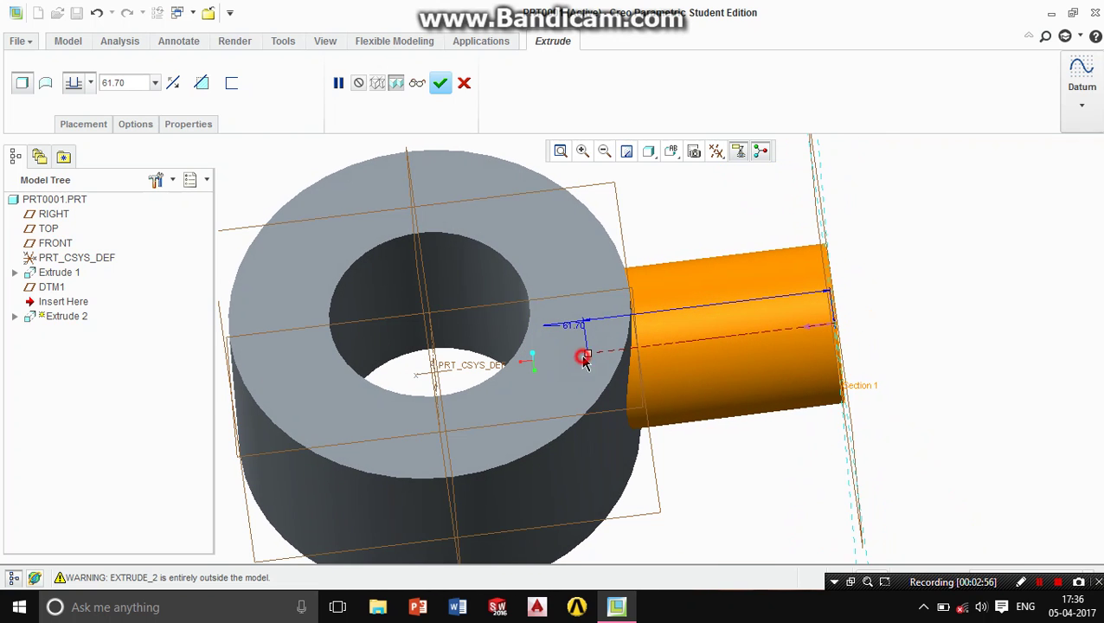
drag(586, 355, 628, 381)
middle_drag(623, 390, 608, 359)
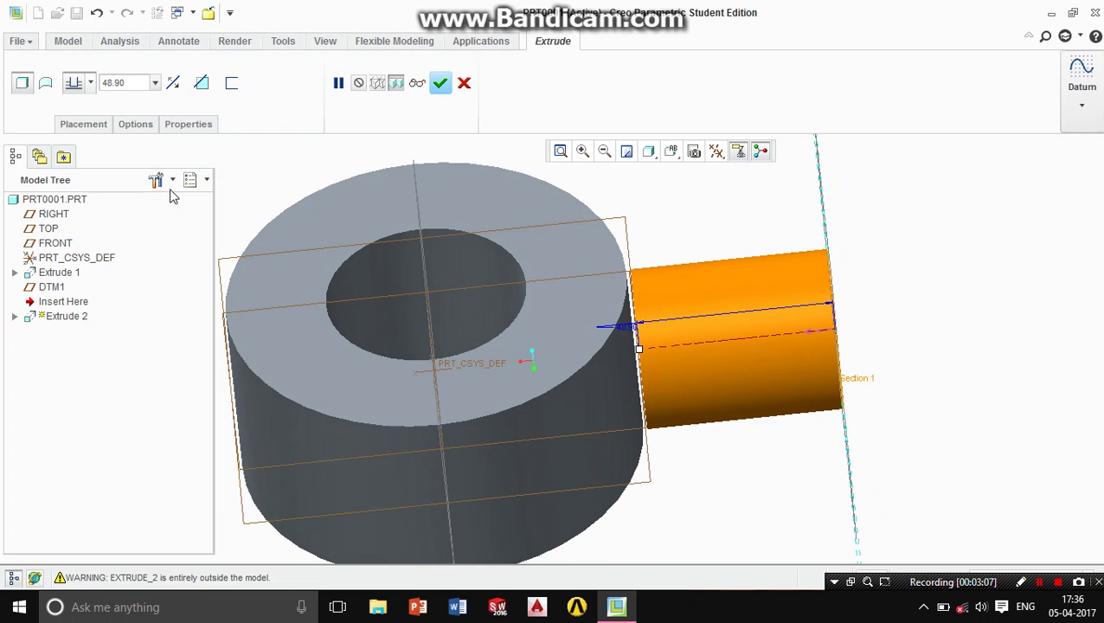
click(90, 82)
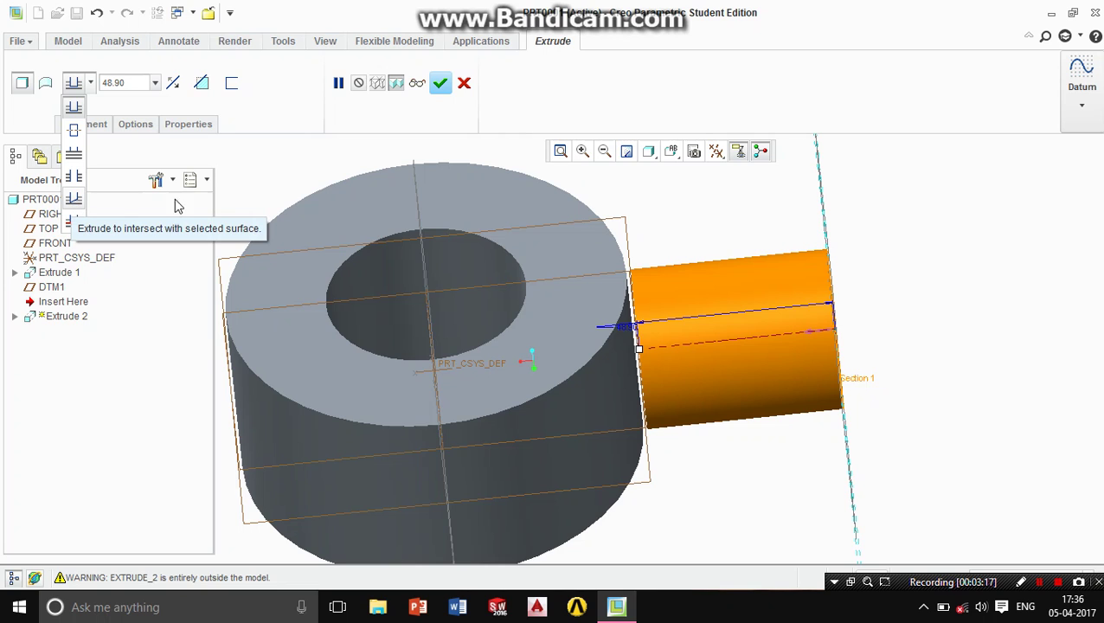
Step: Set the boss depth To Selected on the ring's outer cylindrical surface and finish Extrude 2
click(77, 200)
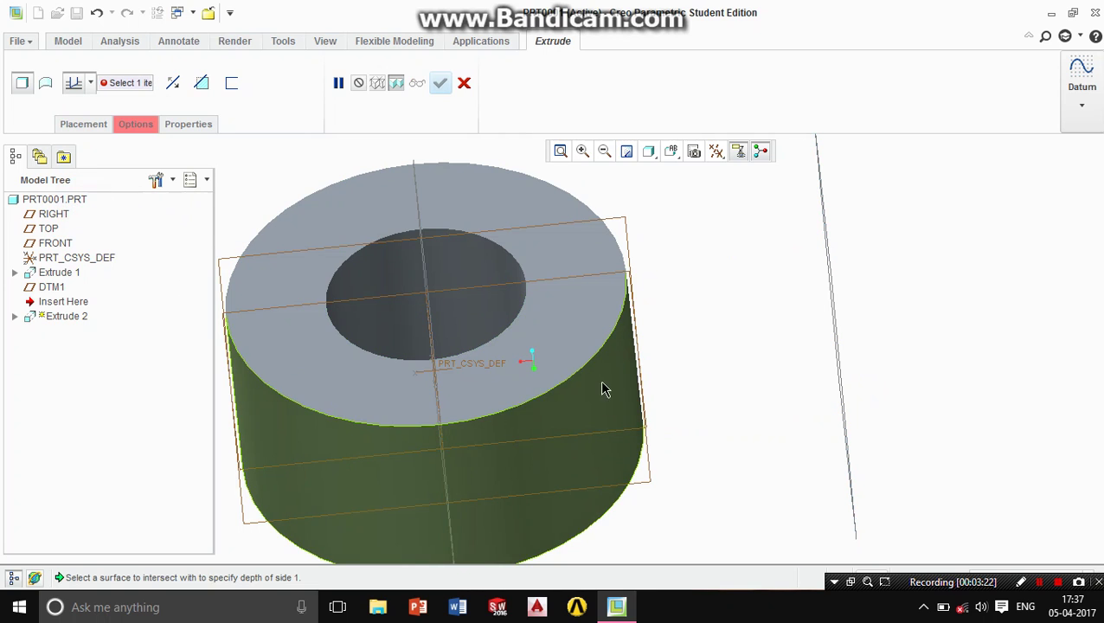
middle_drag(699, 383, 801, 383)
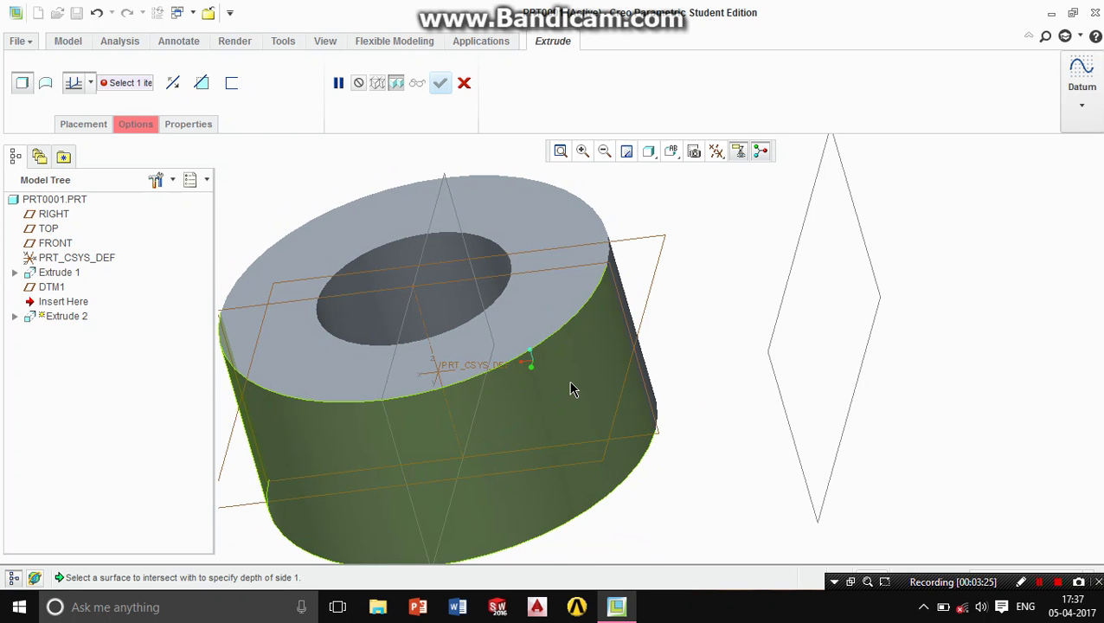
click(603, 356)
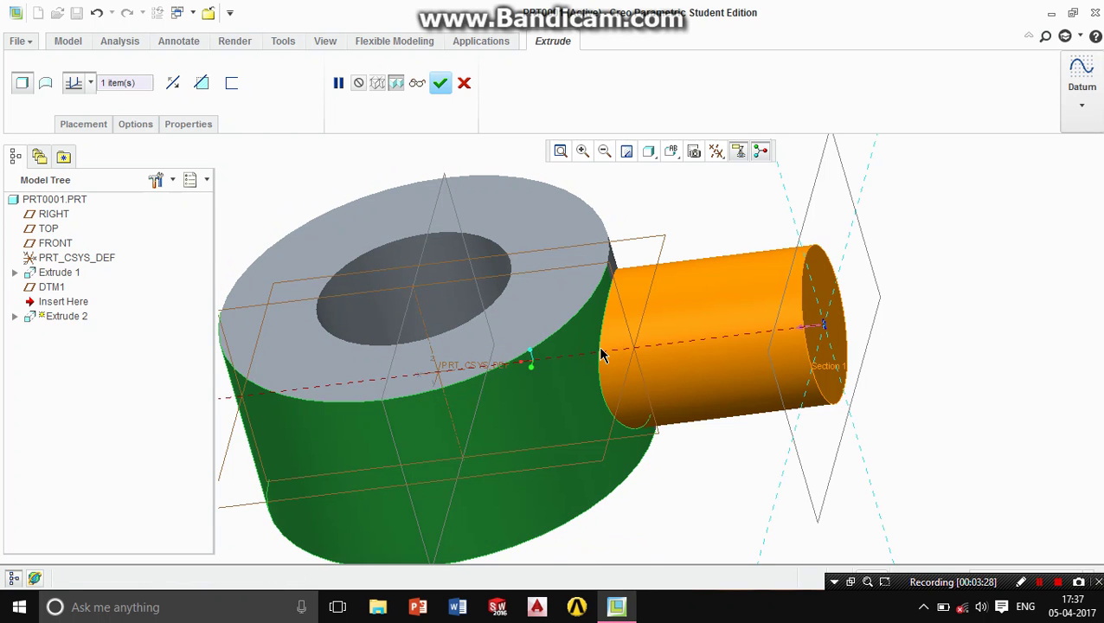
middle_drag(665, 442, 728, 432)
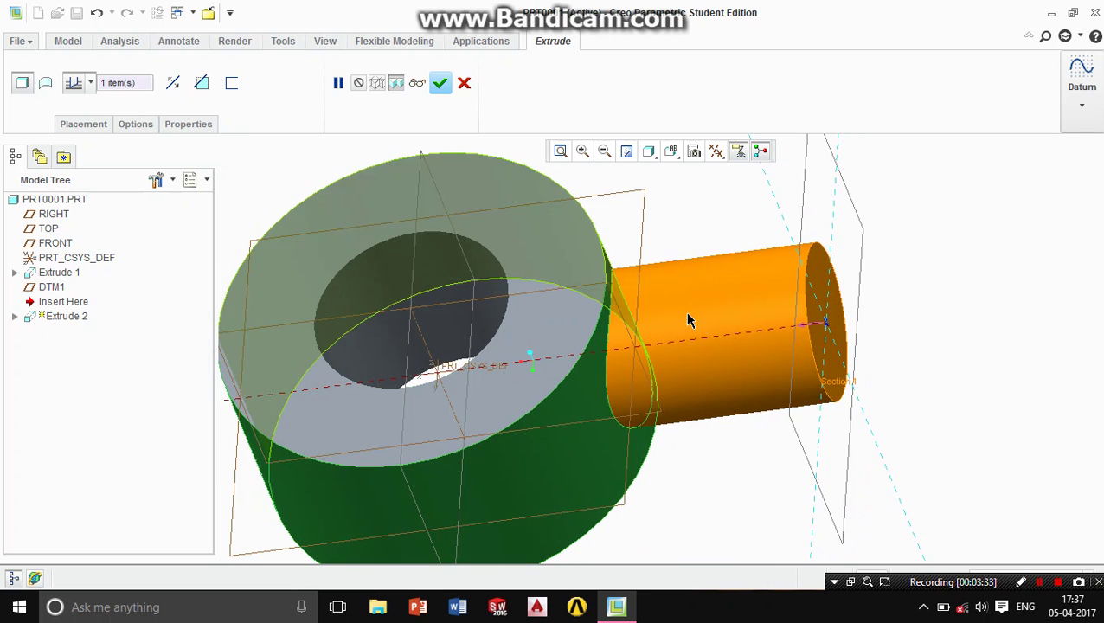
middle_drag(560, 412, 593, 410)
middle_drag(510, 301, 498, 391)
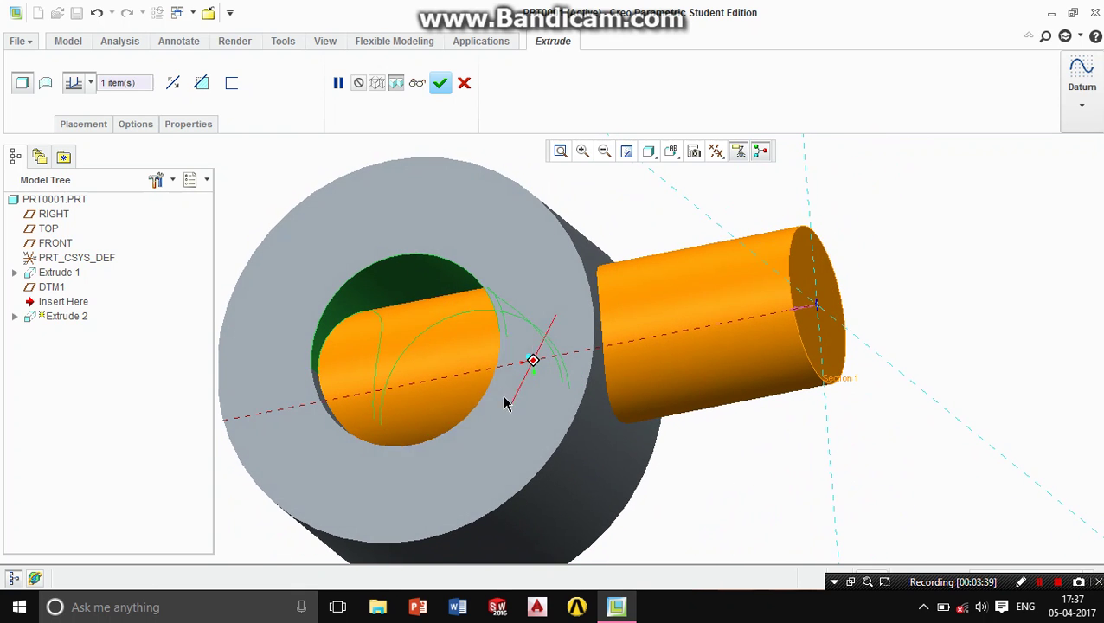
mouse_move(344, 381)
middle_down()
mouse_move(419, 335)
mouse_move(331, 364)
middle_up()
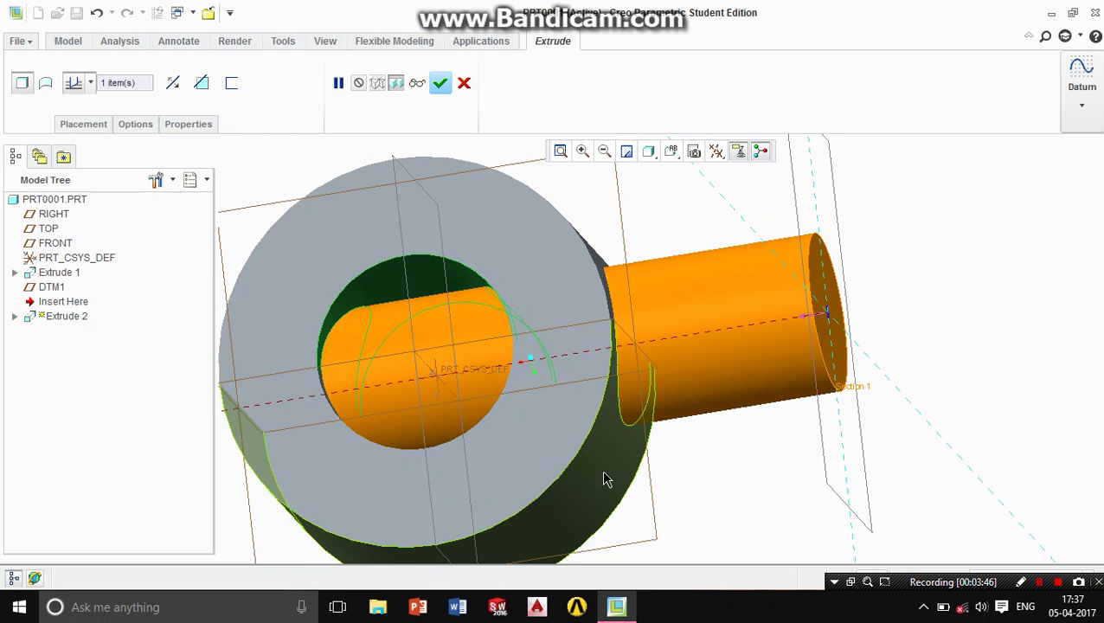
middle_drag(614, 453, 621, 391)
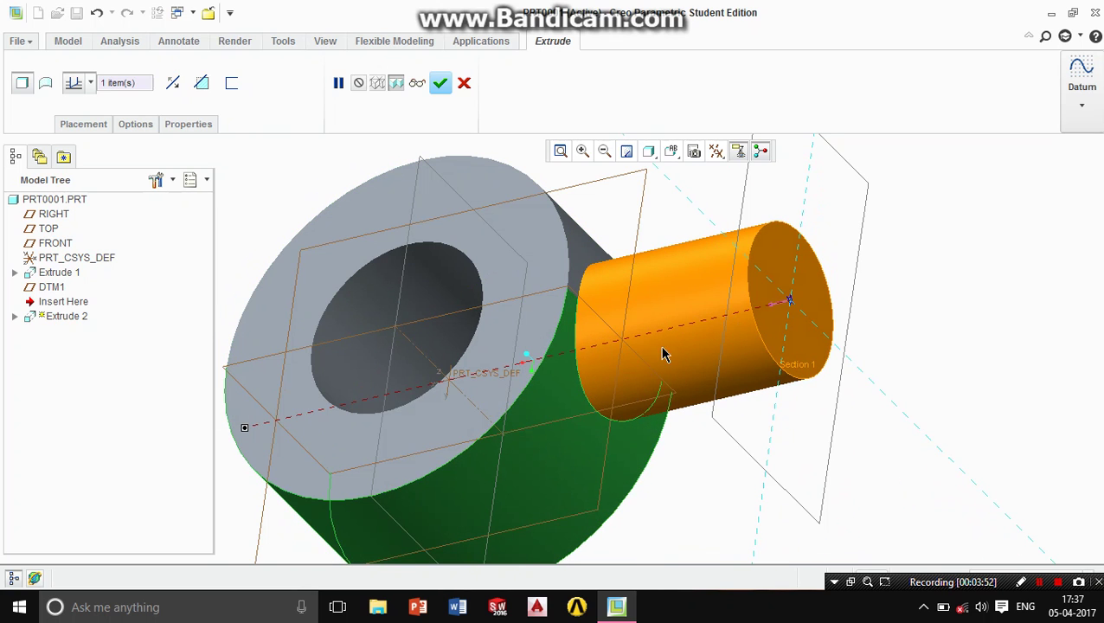
middle_drag(594, 439, 569, 481)
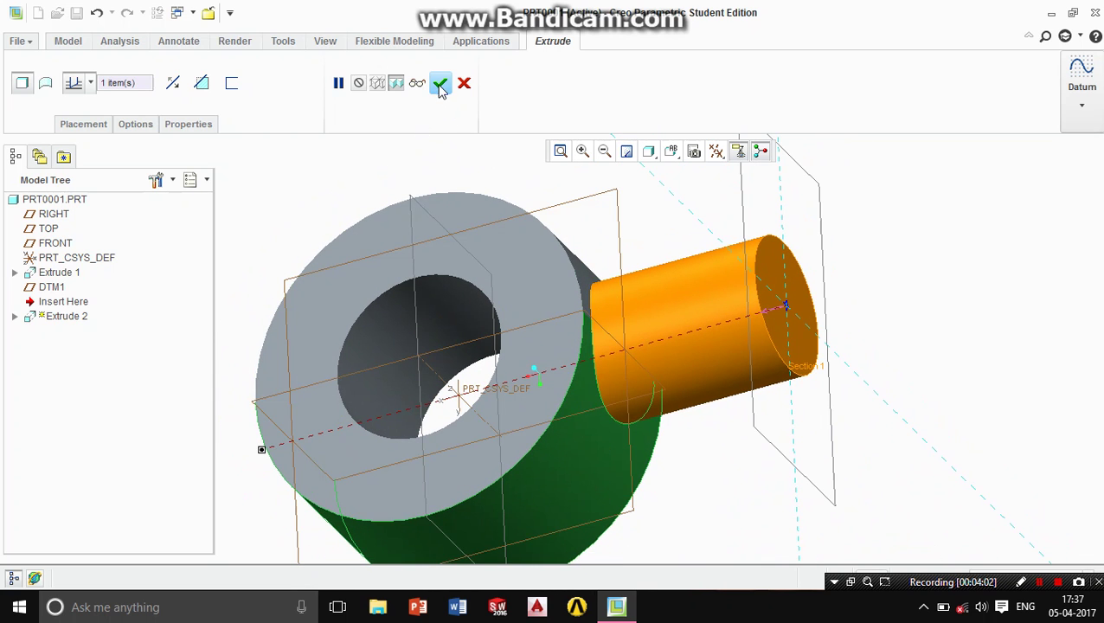
click(439, 87)
middle_drag(923, 424, 825, 451)
click(394, 344)
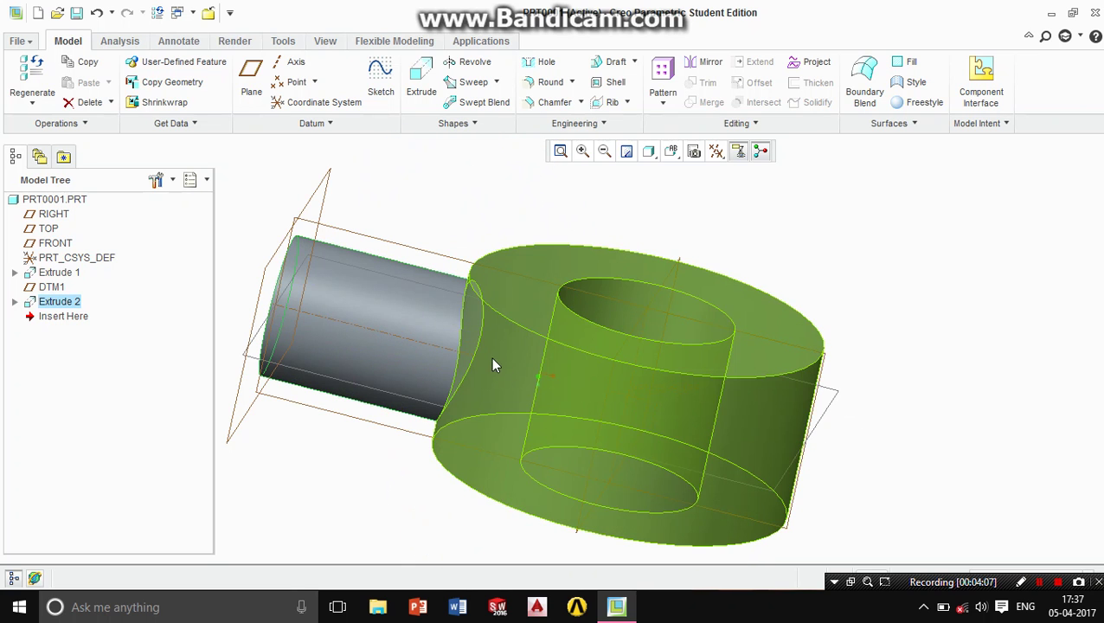
click(373, 461)
click(378, 348)
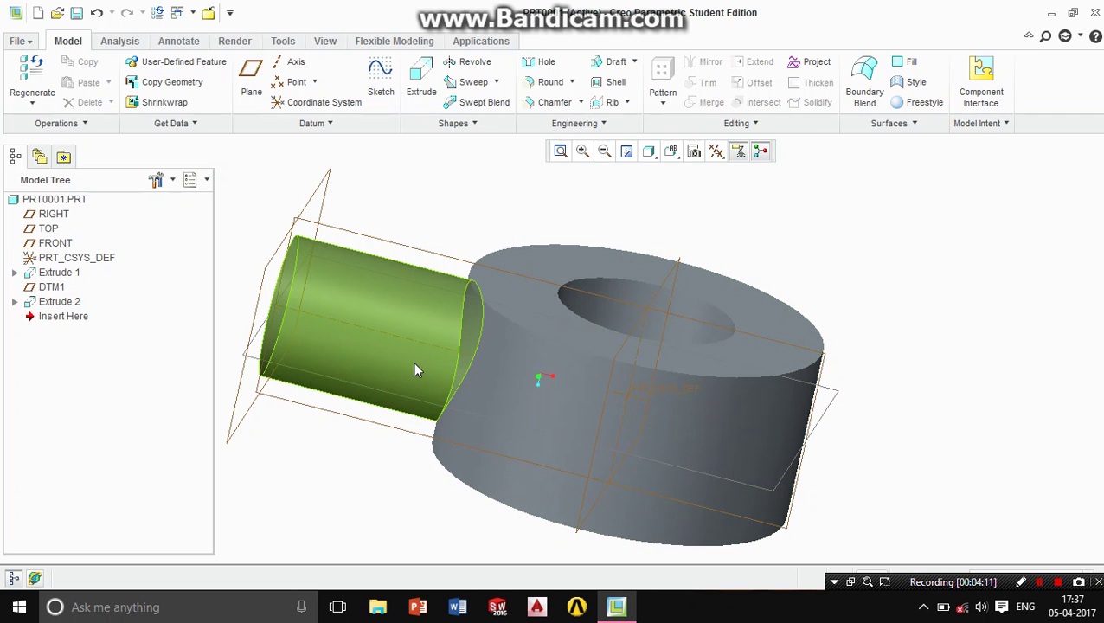
middle_drag(450, 316, 472, 327)
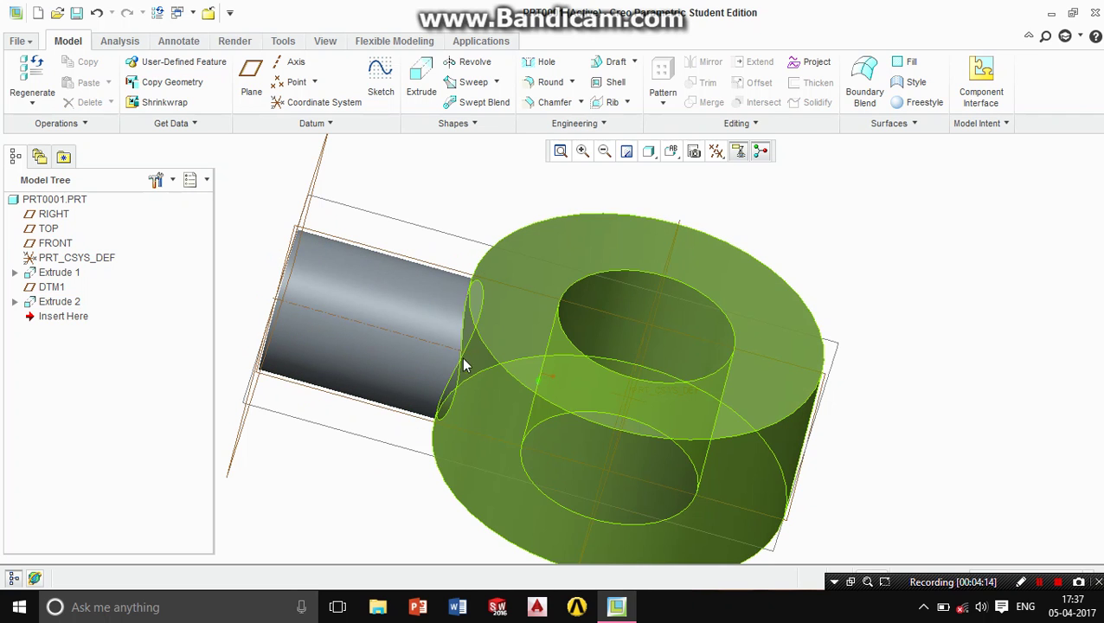
middle_drag(307, 322, 449, 368)
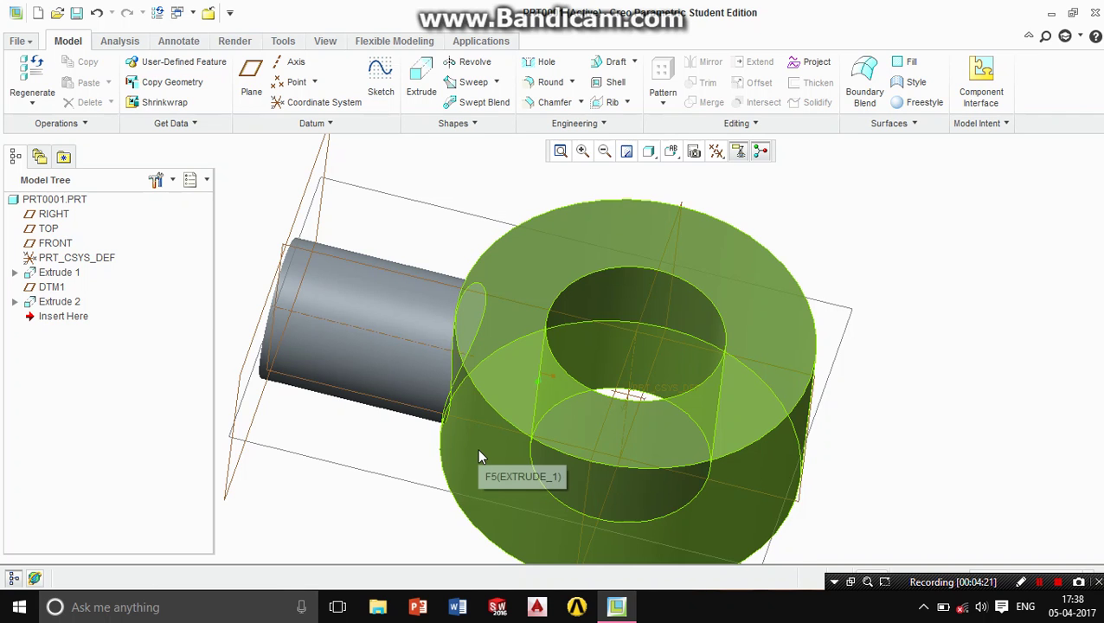
middle_drag(481, 465, 658, 403)
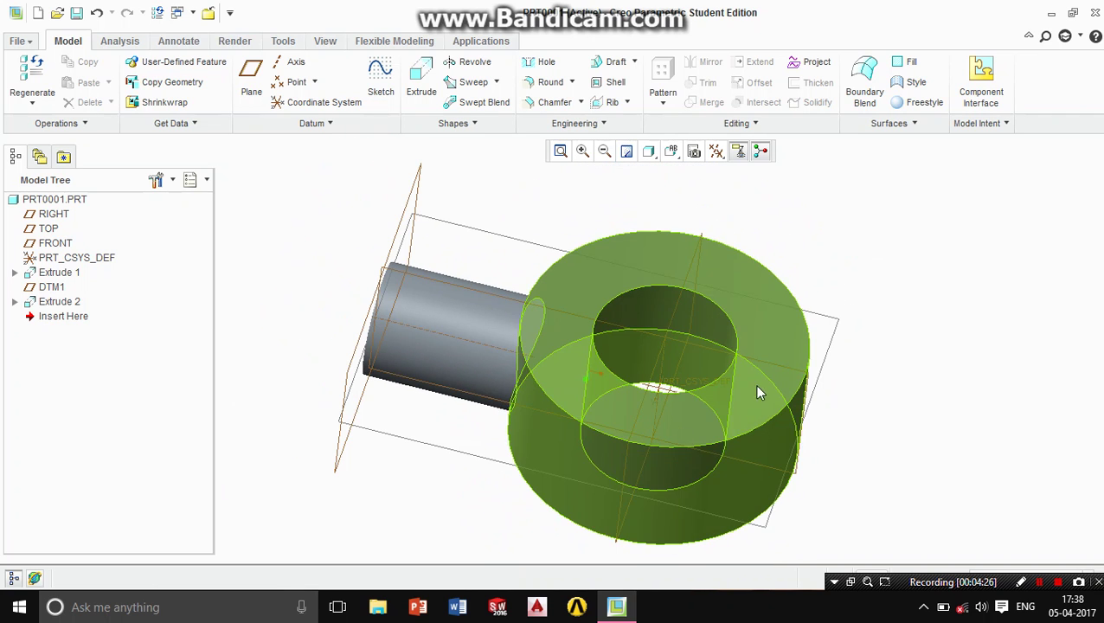